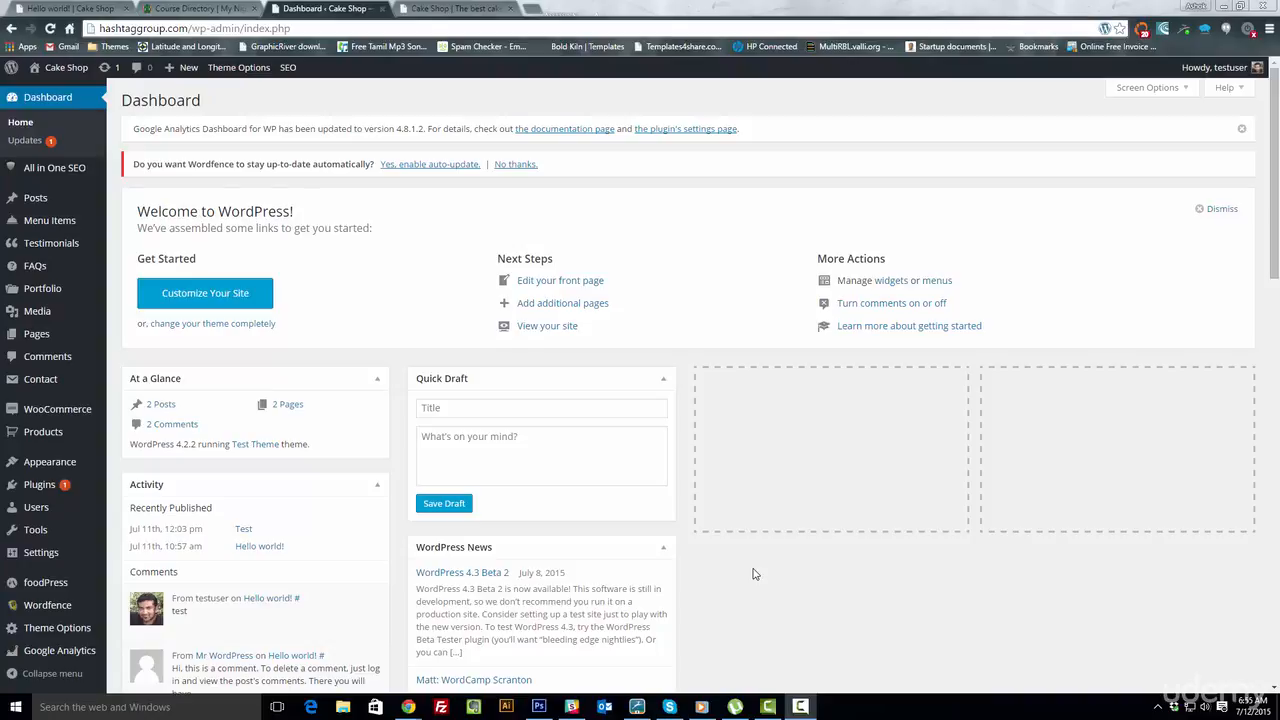
- Install the WordPress Importer plugin from the site's import tools, then activate it and run the importer
mouse_move(48, 535)
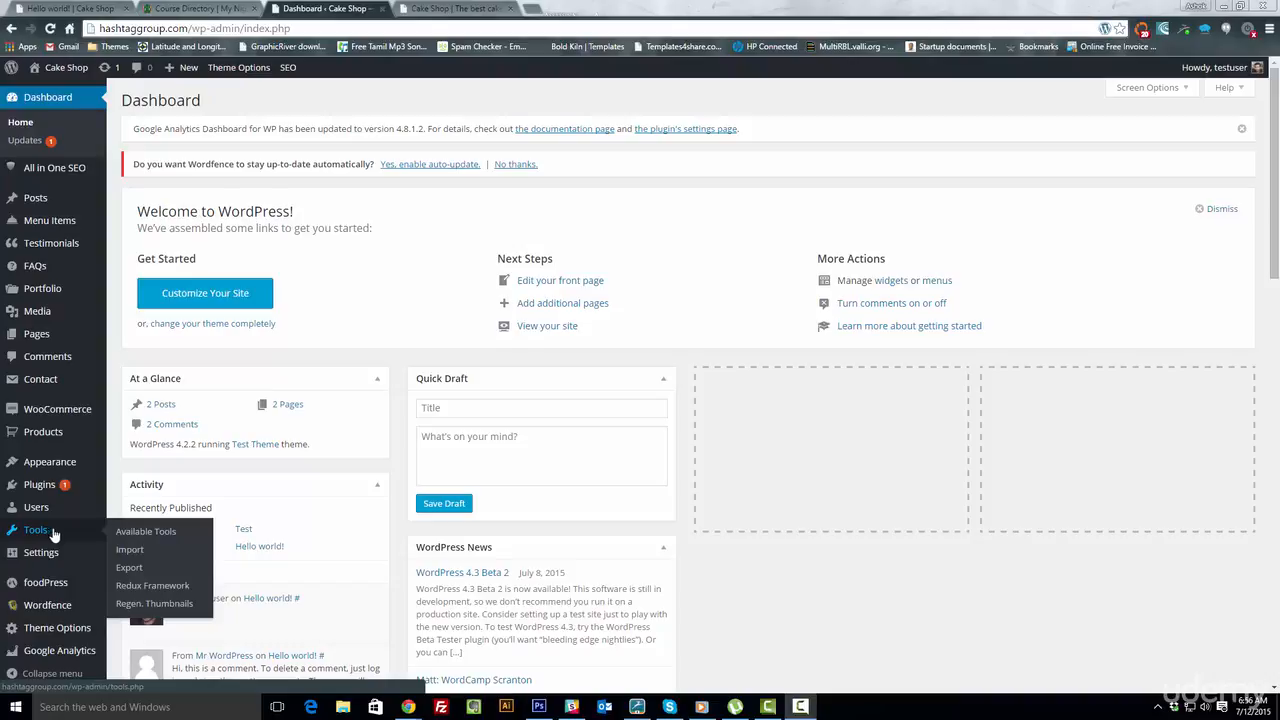
left_click(131, 561)
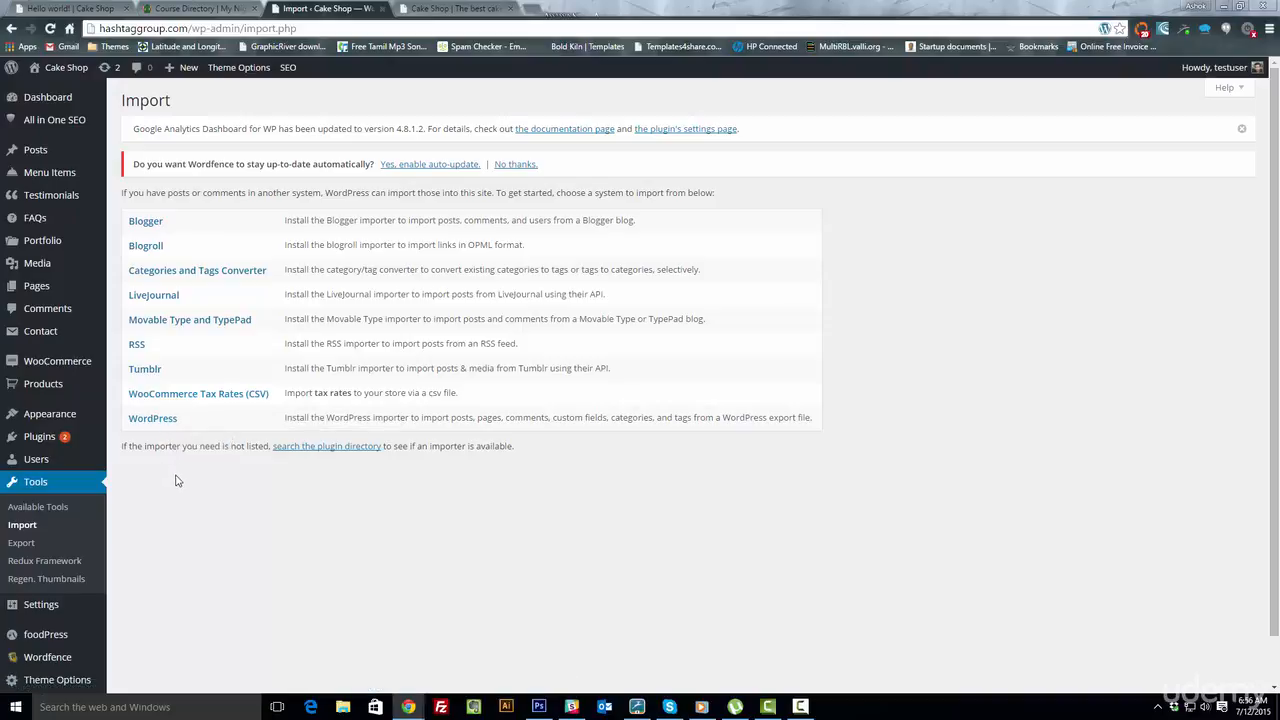
left_click(160, 420)
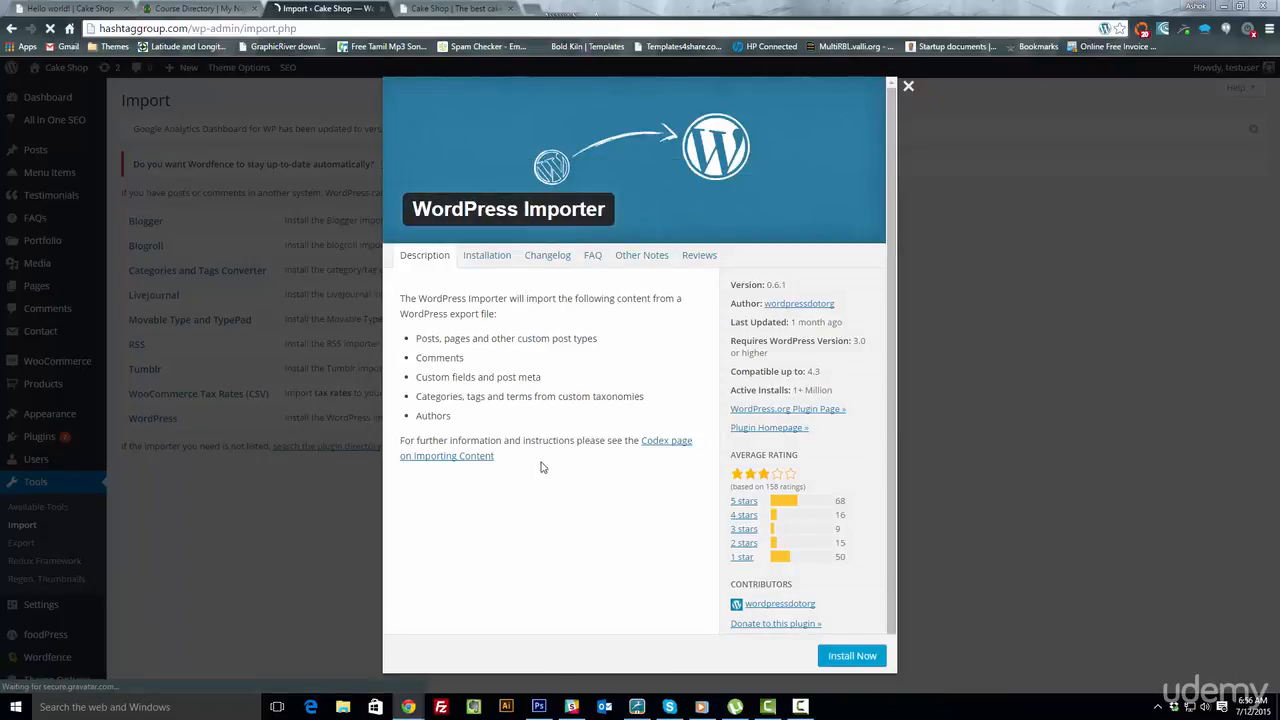
left_click(849, 659)
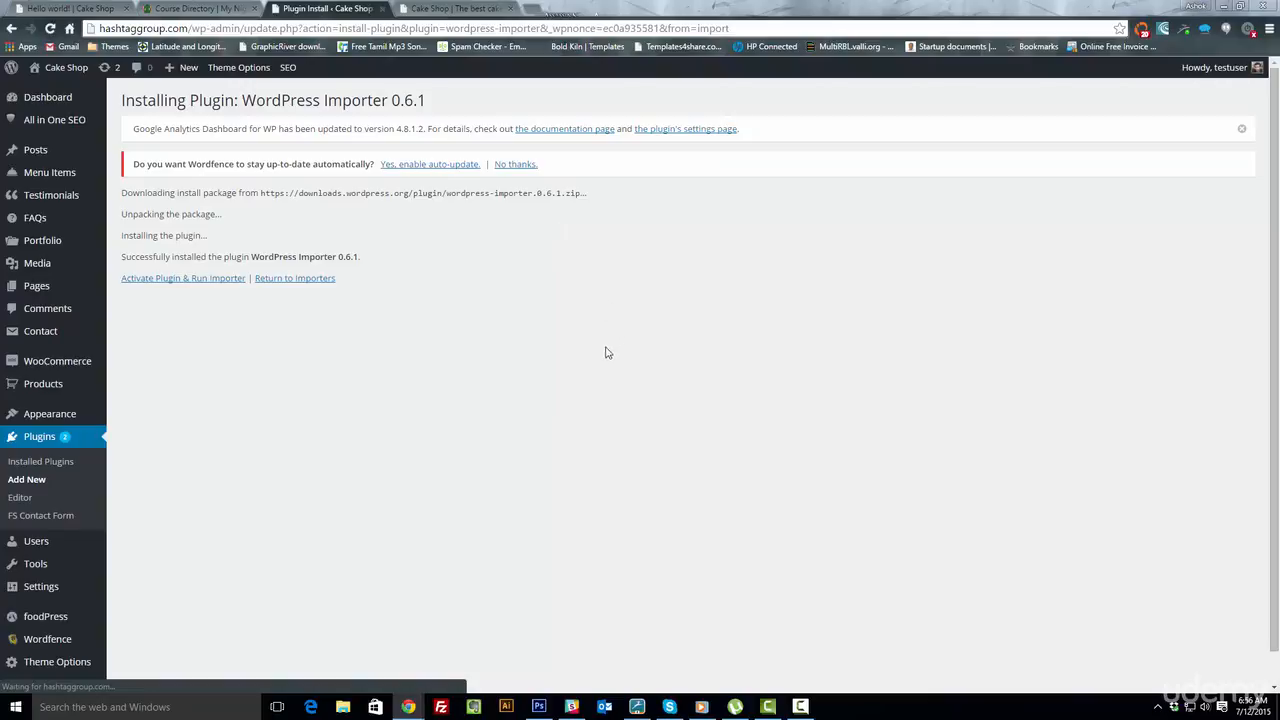
left_click(193, 284)
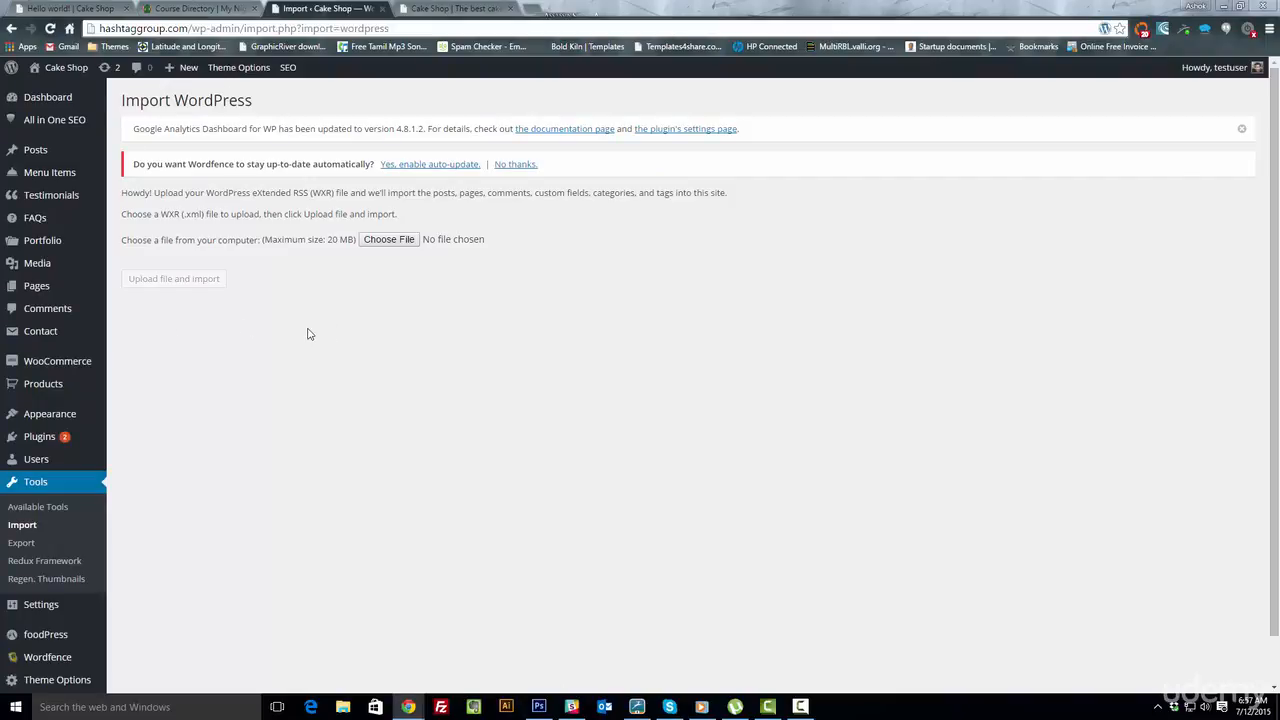
- Upload cream.wordpress.2014-11-02 from the Import XML folder of the Diamano project's cr-main-package on the Desktop for import
left_click(385, 242)
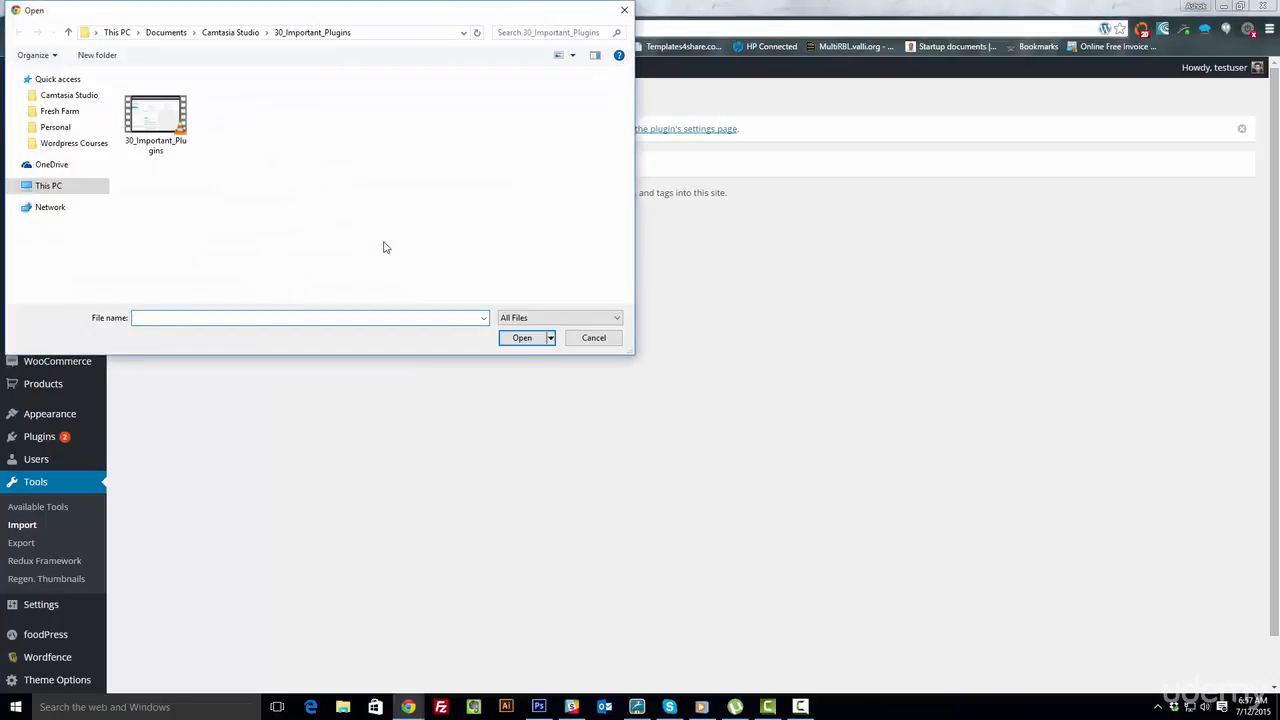
left_click(66, 189)
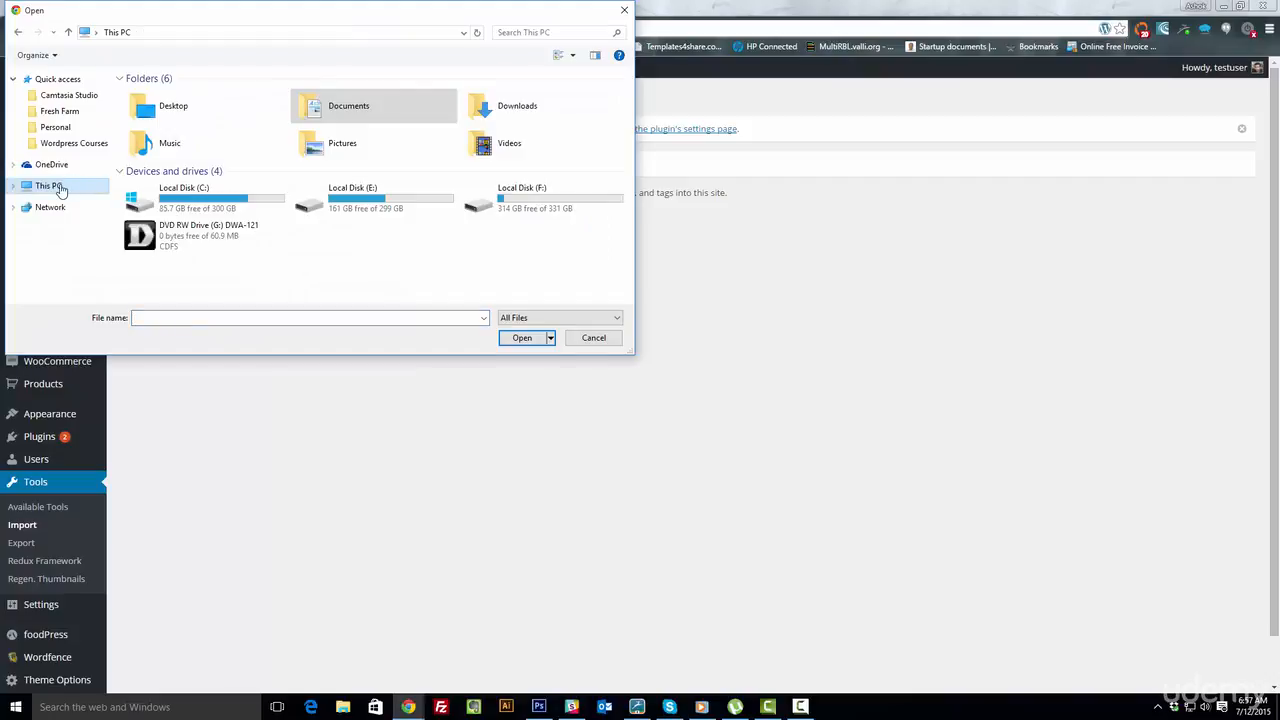
double_click(180, 112)
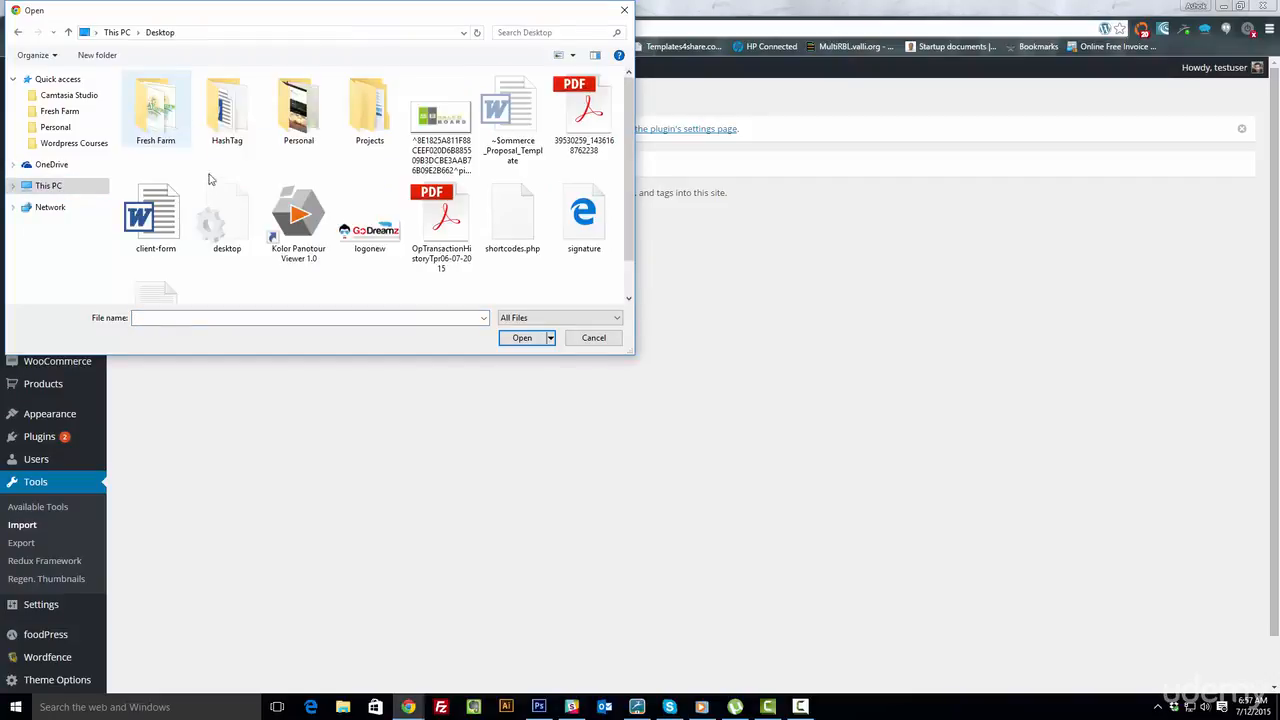
double_click(369, 110)
scroll(251, 188, "down", 6)
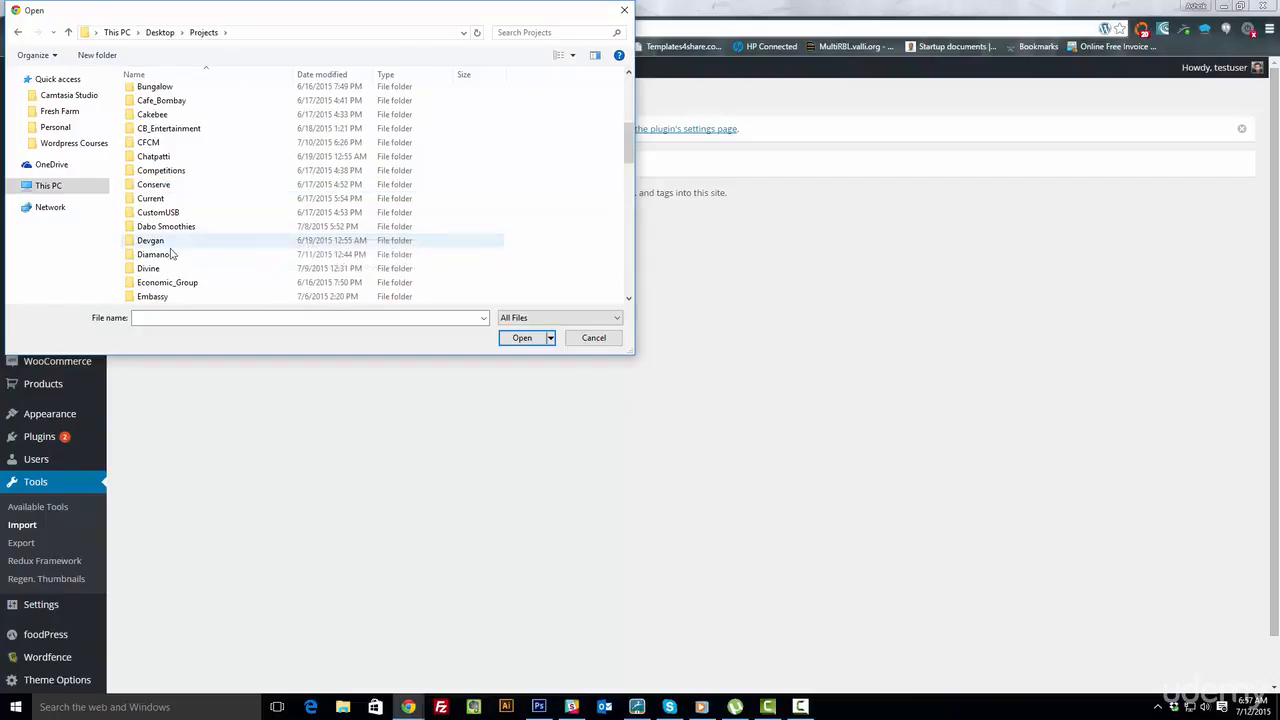
double_click(251, 254)
double_click(185, 94)
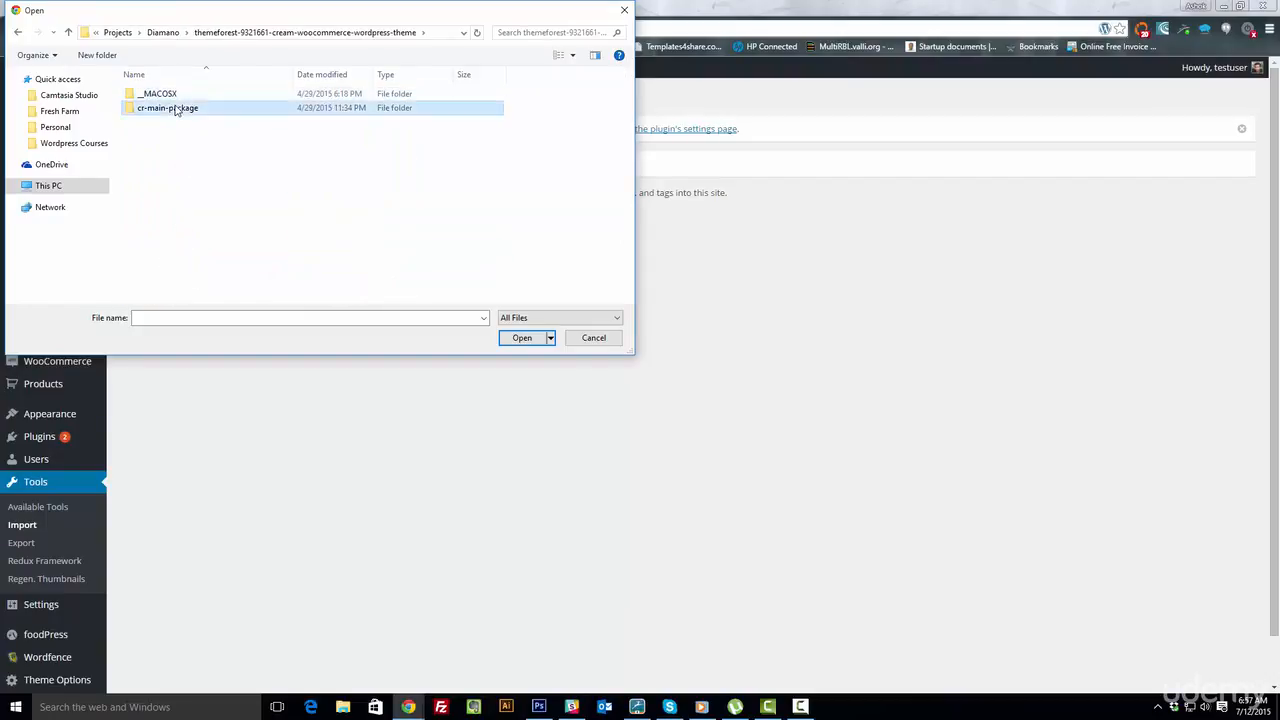
double_click(185, 108)
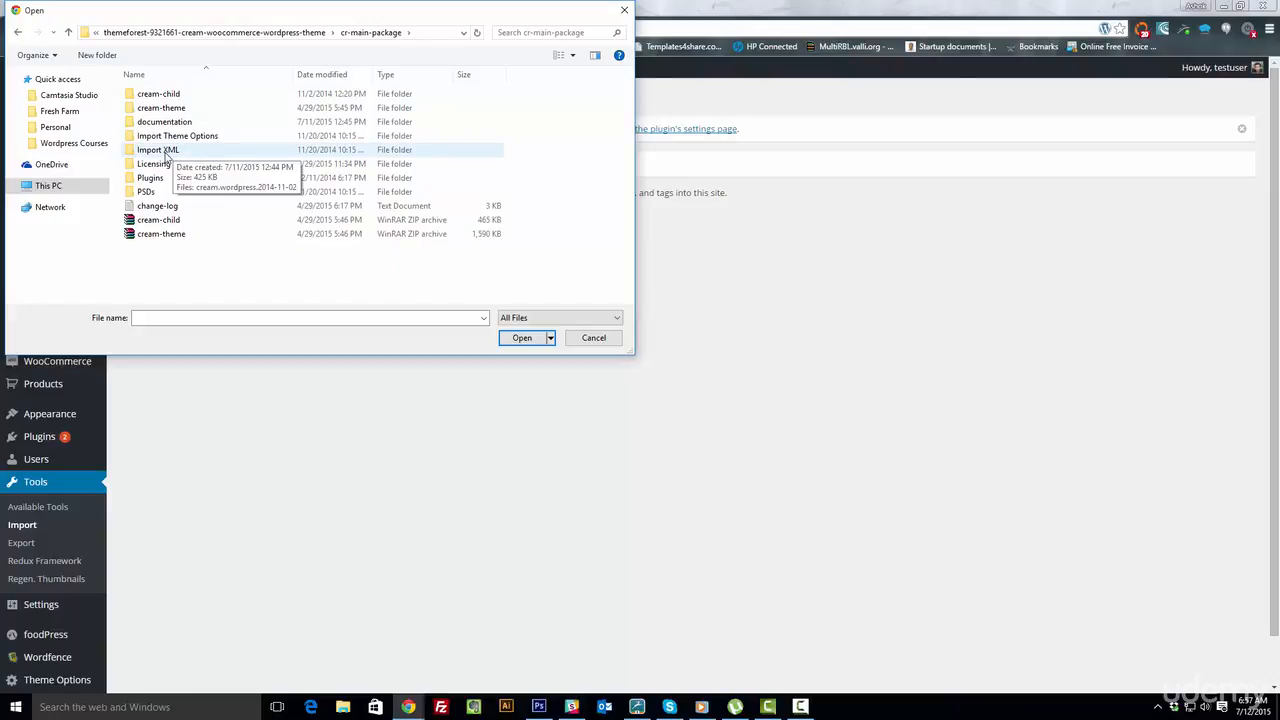
double_click(167, 152)
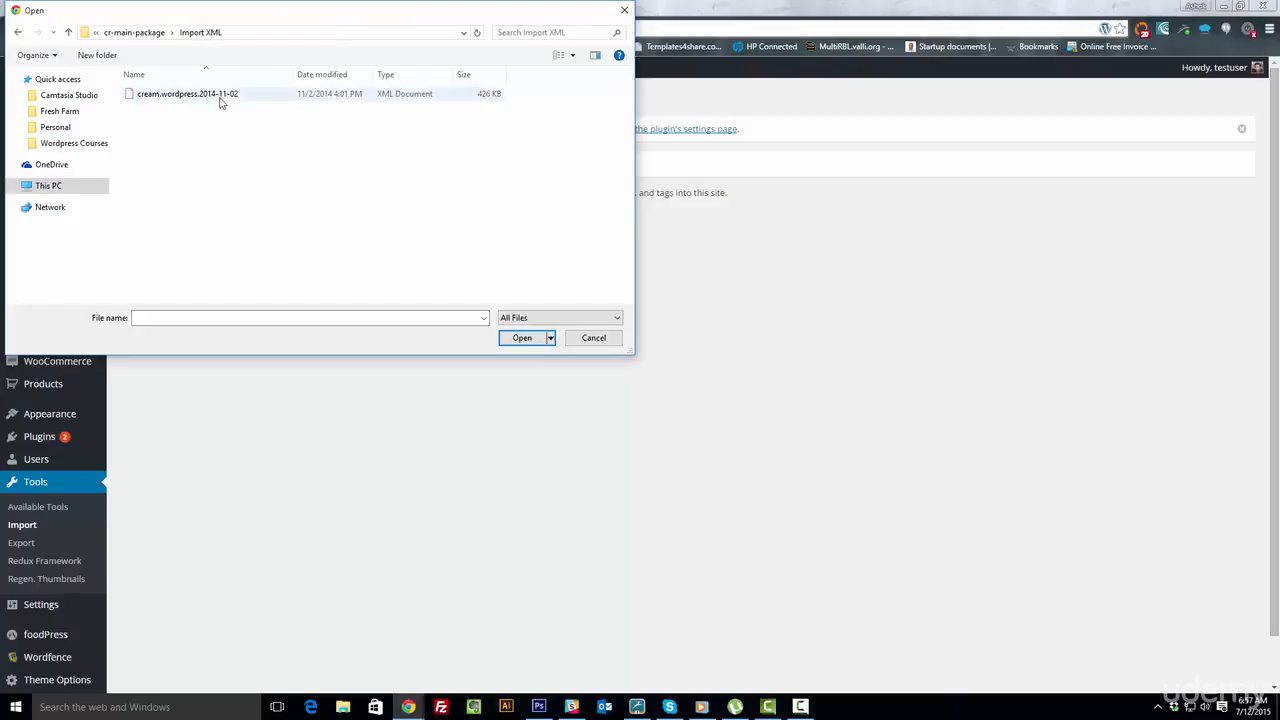
left_click(370, 97)
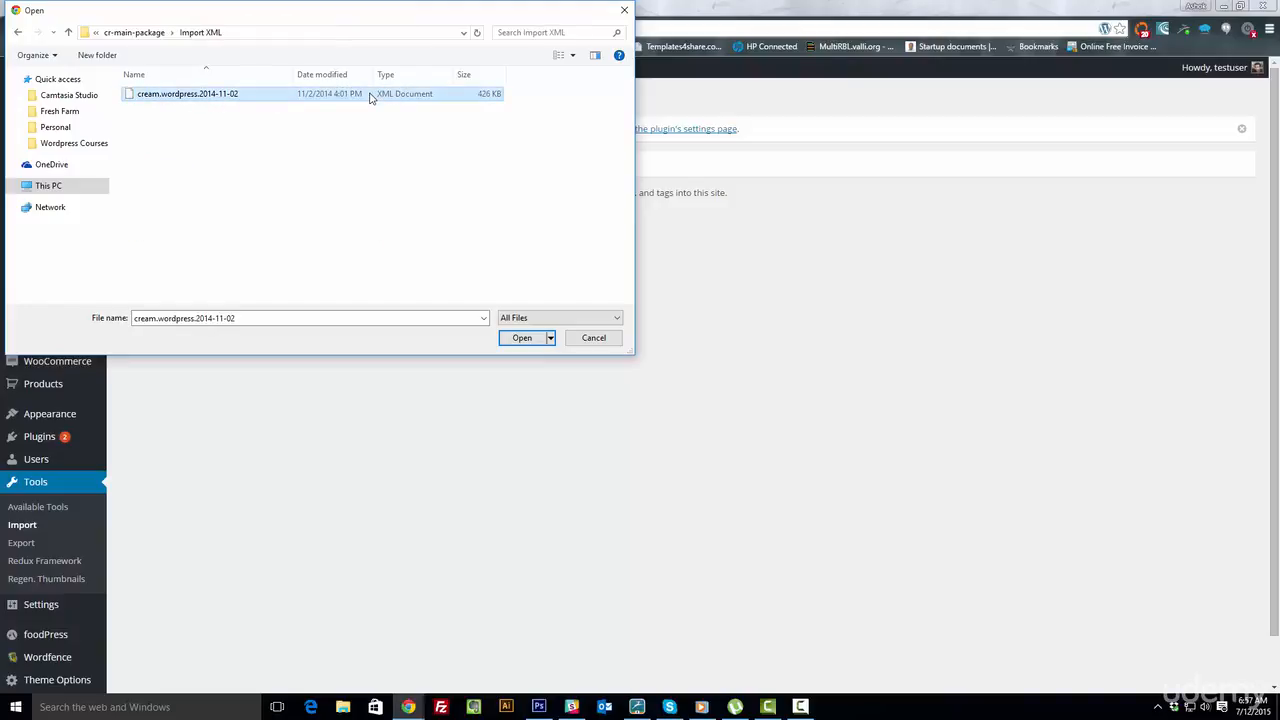
left_click(522, 340)
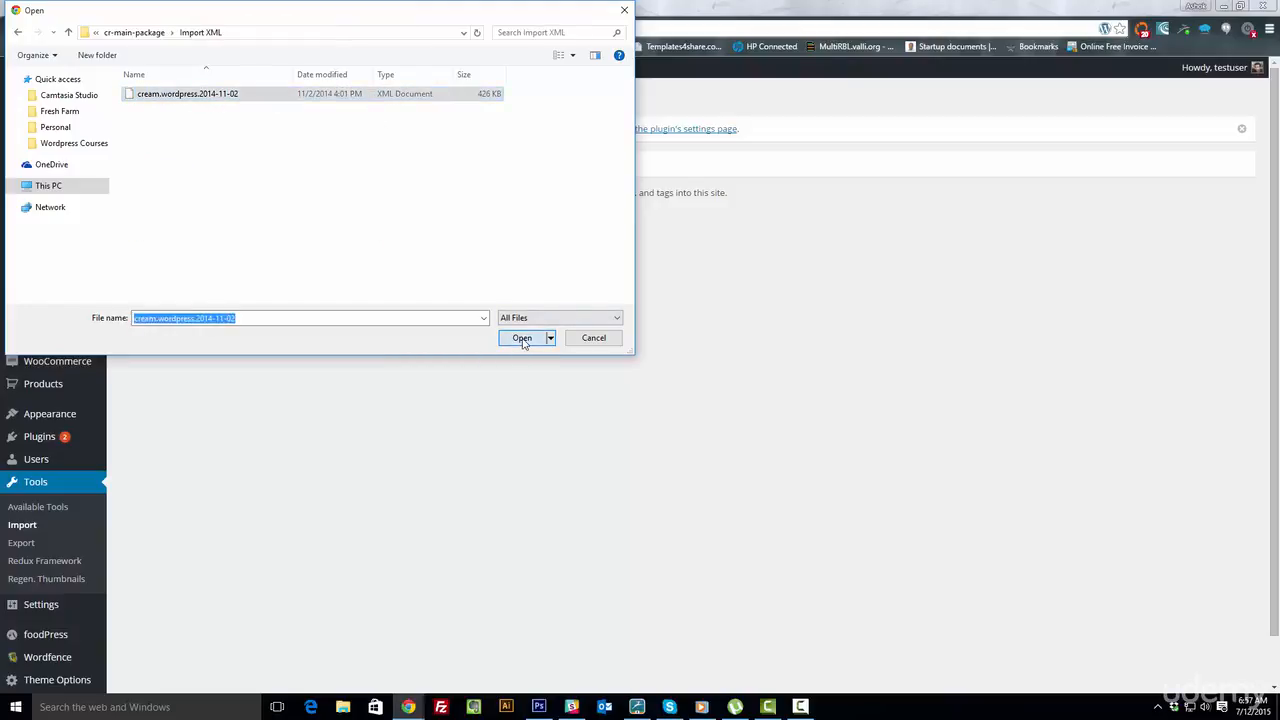
left_click(167, 281)
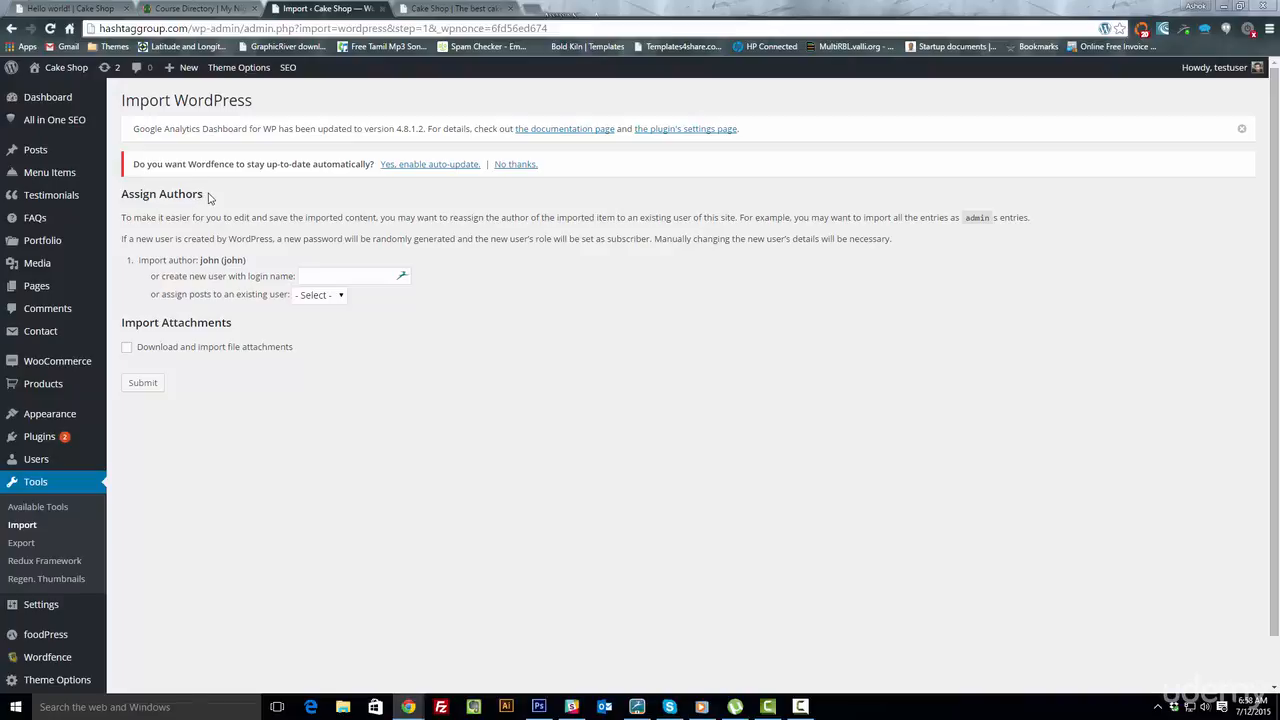
left_click_drag(258, 263, 202, 261)
left_click(321, 276)
left_click(321, 276)
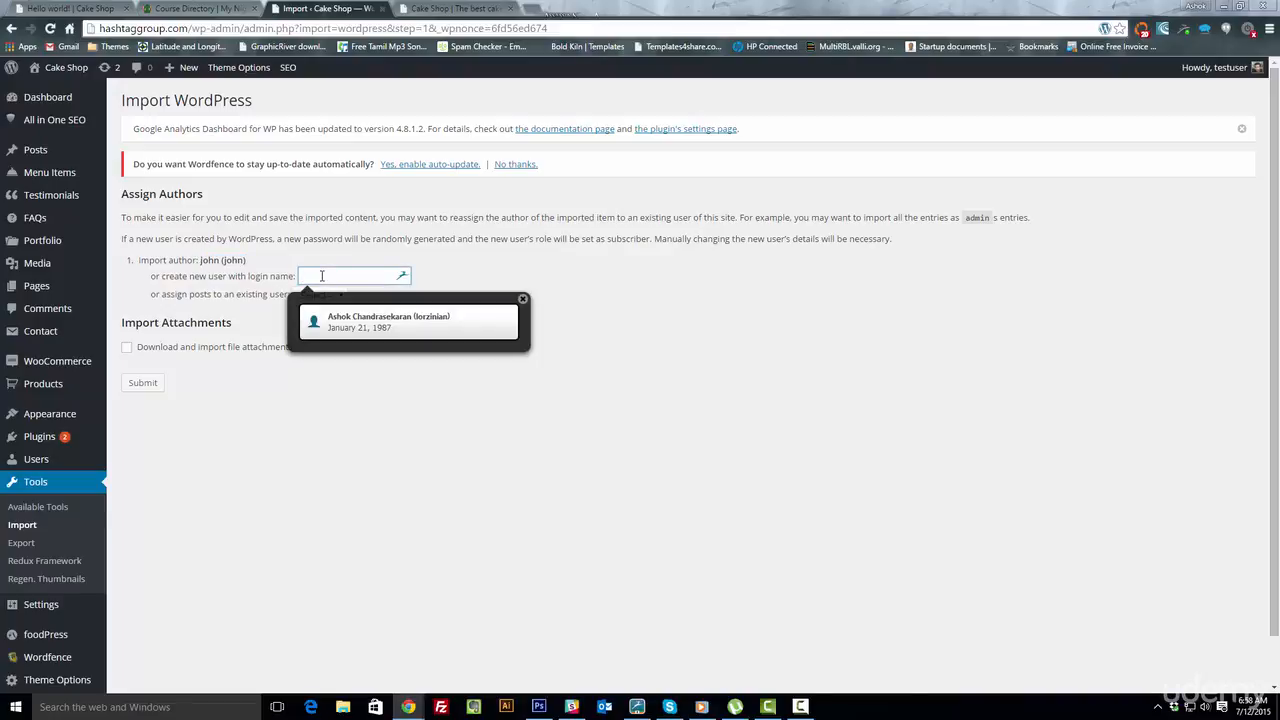
type("testuser")
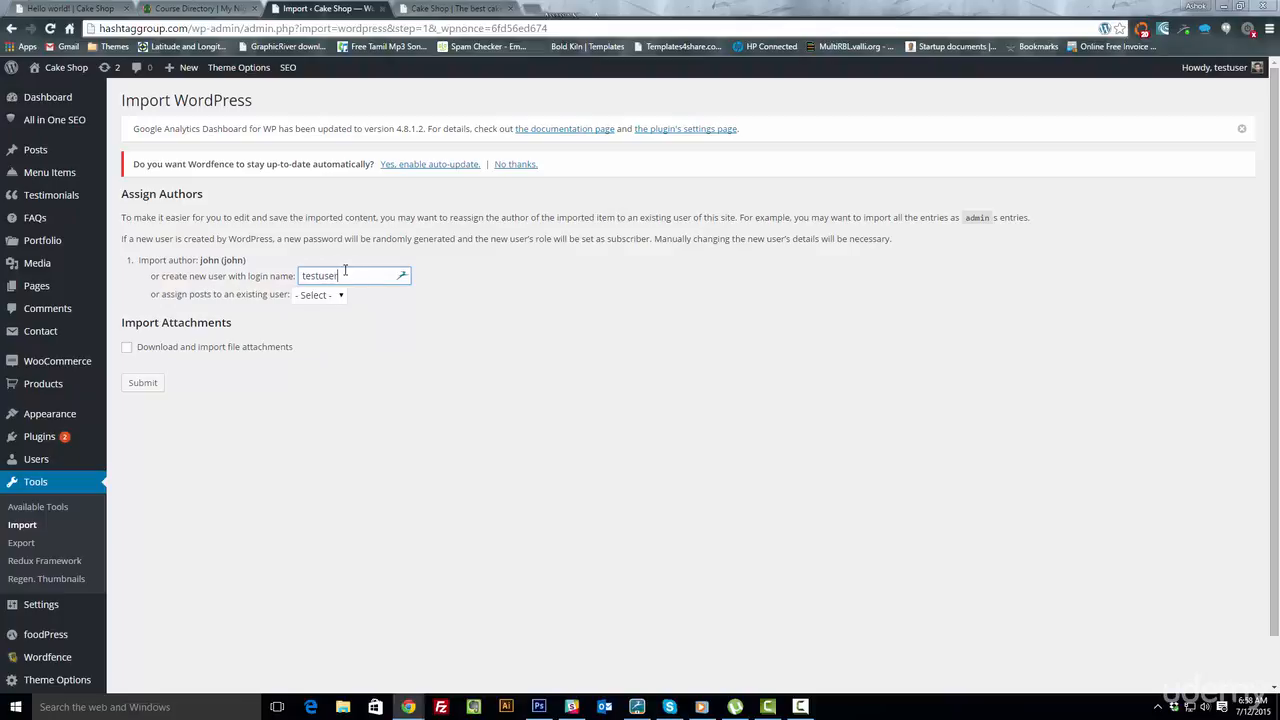
left_click(345, 271)
type("1")
key("BackSpace")
key("BackSpace")
key("BackSpace")
key("BackSpace")
key("BackSpace")
key("BackSpace")
key("BackSpace")
key("BackSpace")
key("BackSpace")
left_click(312, 296)
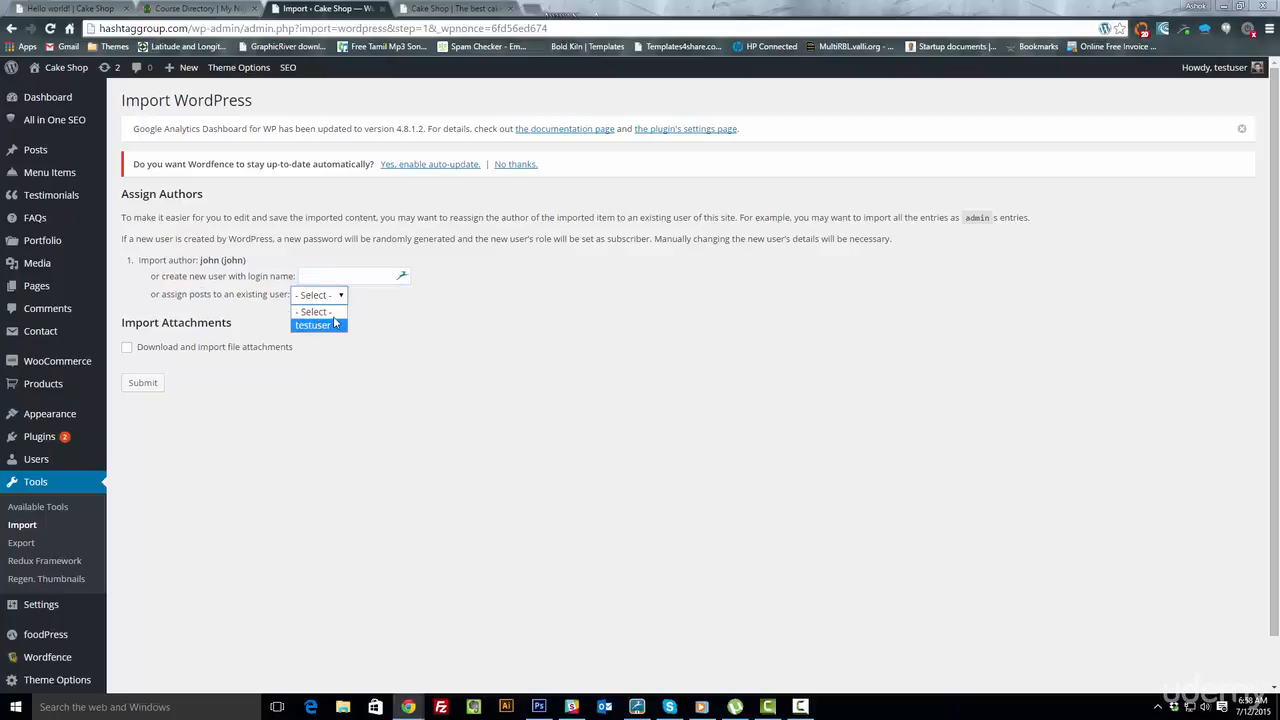
left_click(410, 308)
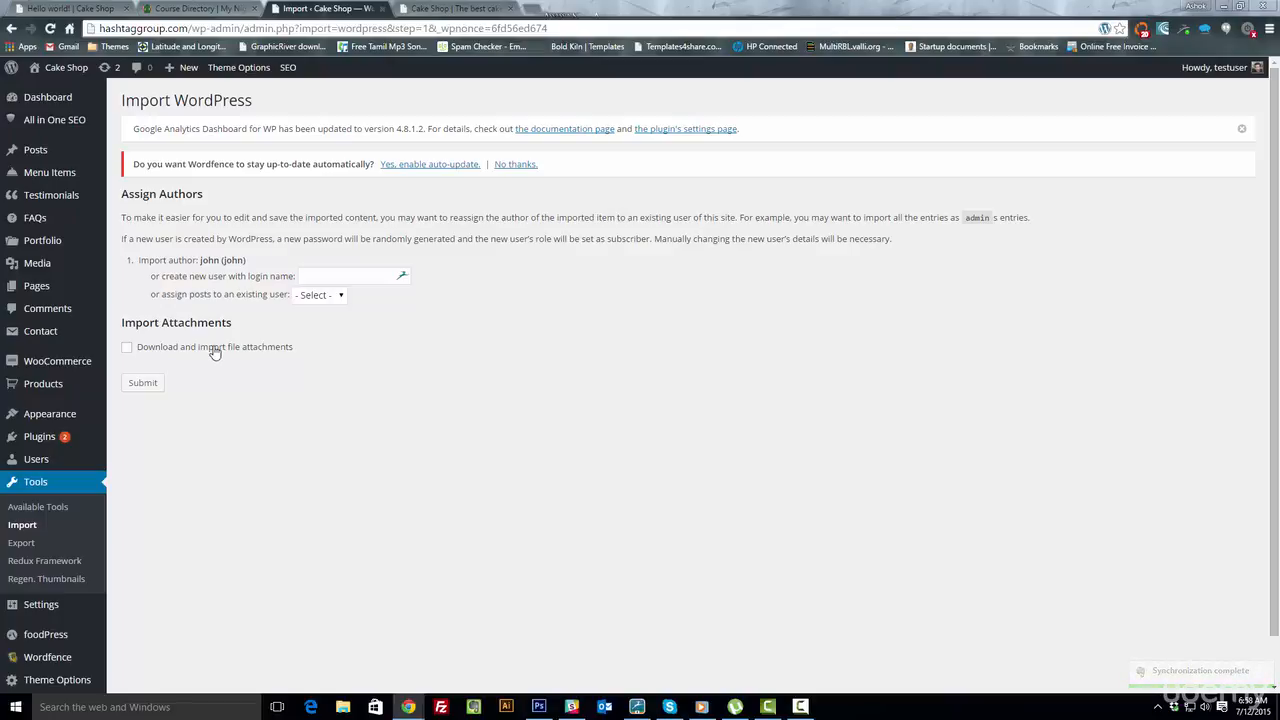
- Enable downloading and importing of file attachments, and submit the import
left_click(213, 350)
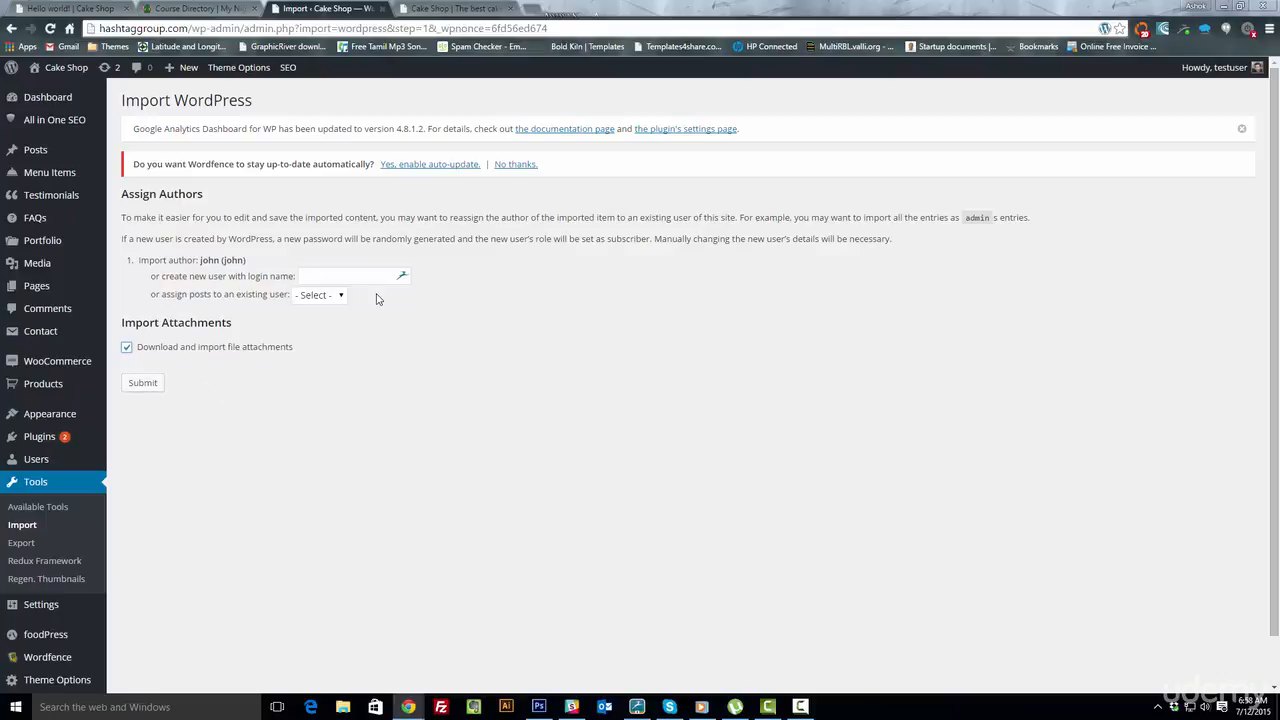
left_click(143, 384)
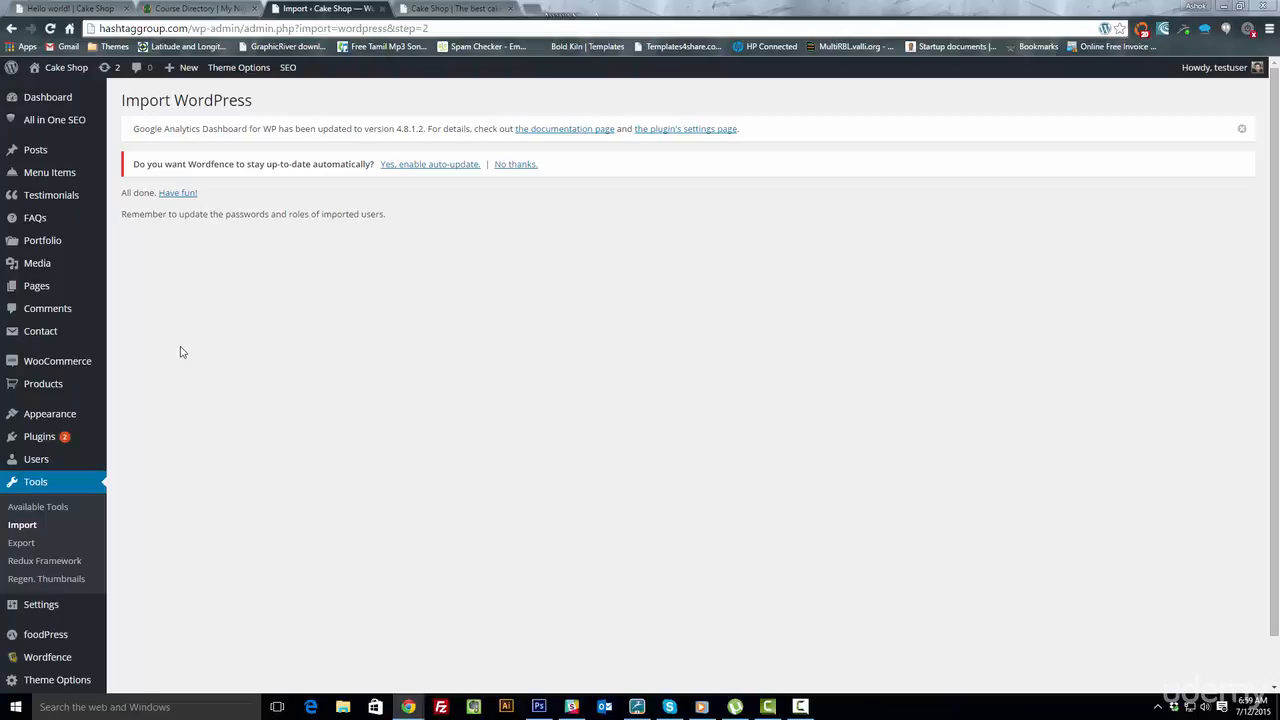
left_click_drag(120, 196, 451, 219)
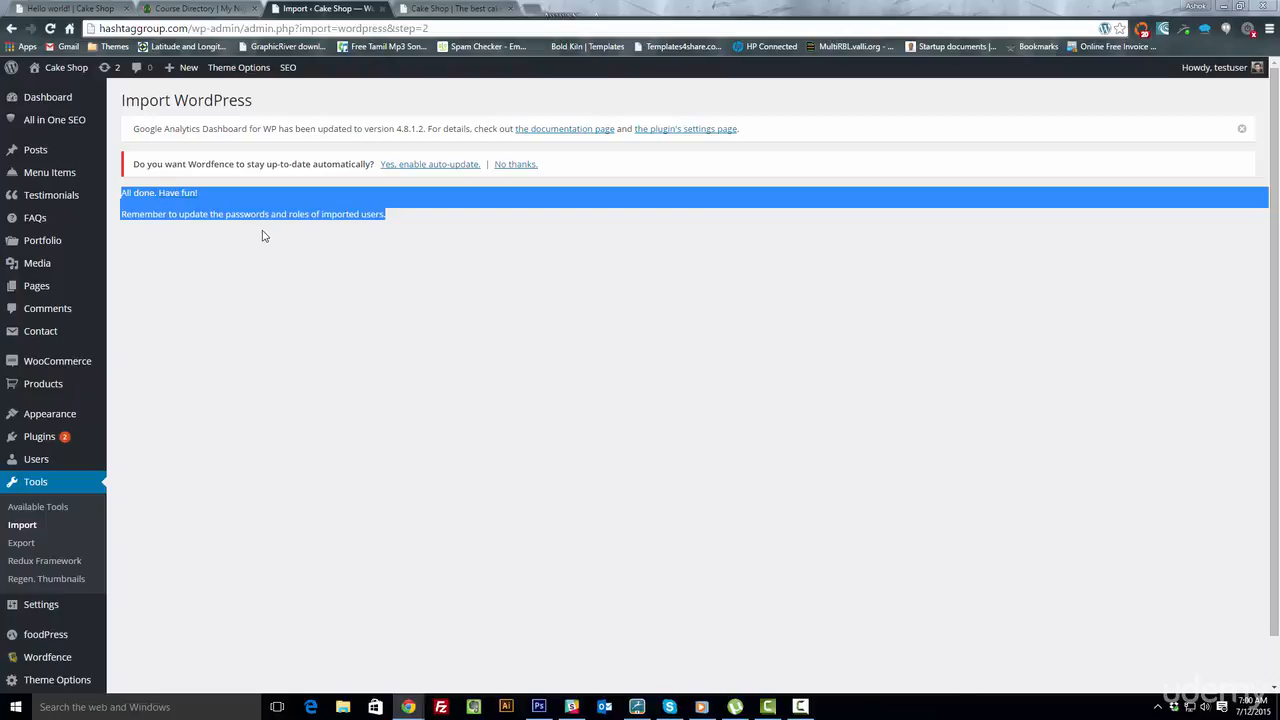
left_click(190, 234)
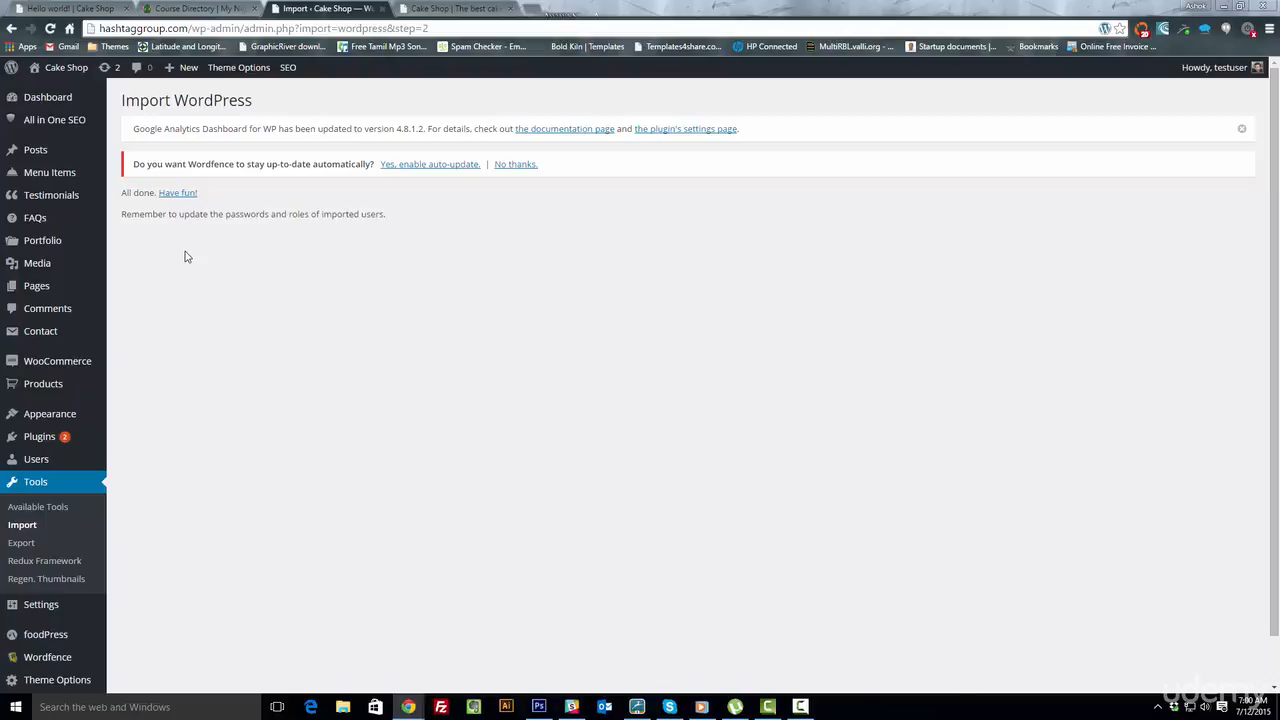
- Open the list of all pages and look through it for the imported demo pages
left_click(30, 289)
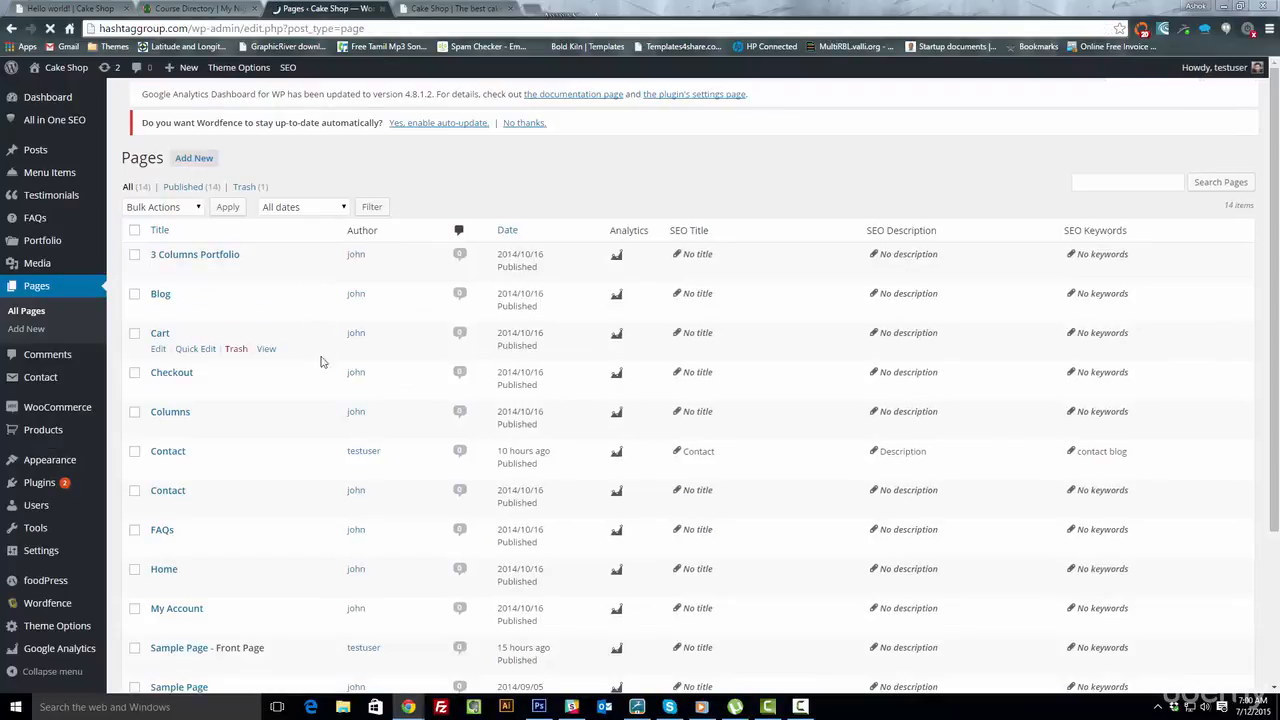
scroll(229, 300, "down", 2)
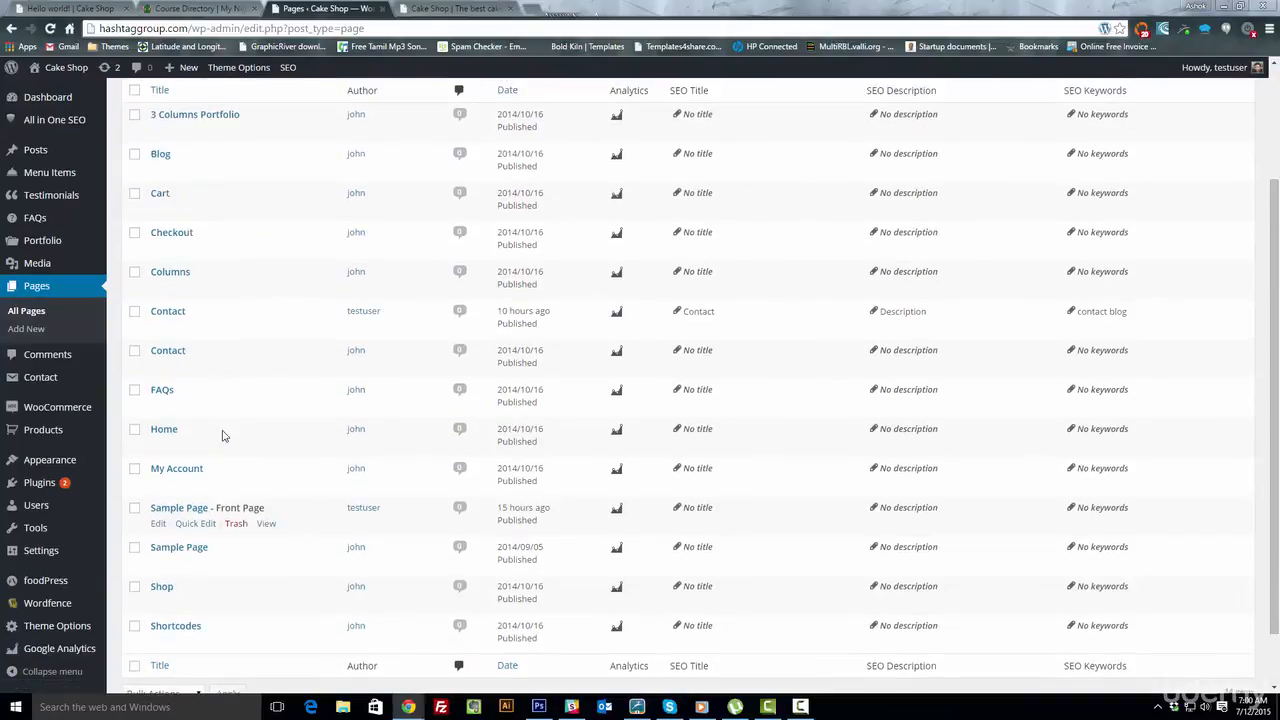
scroll(223, 434, "up", 2)
scroll(223, 427, "down", 2)
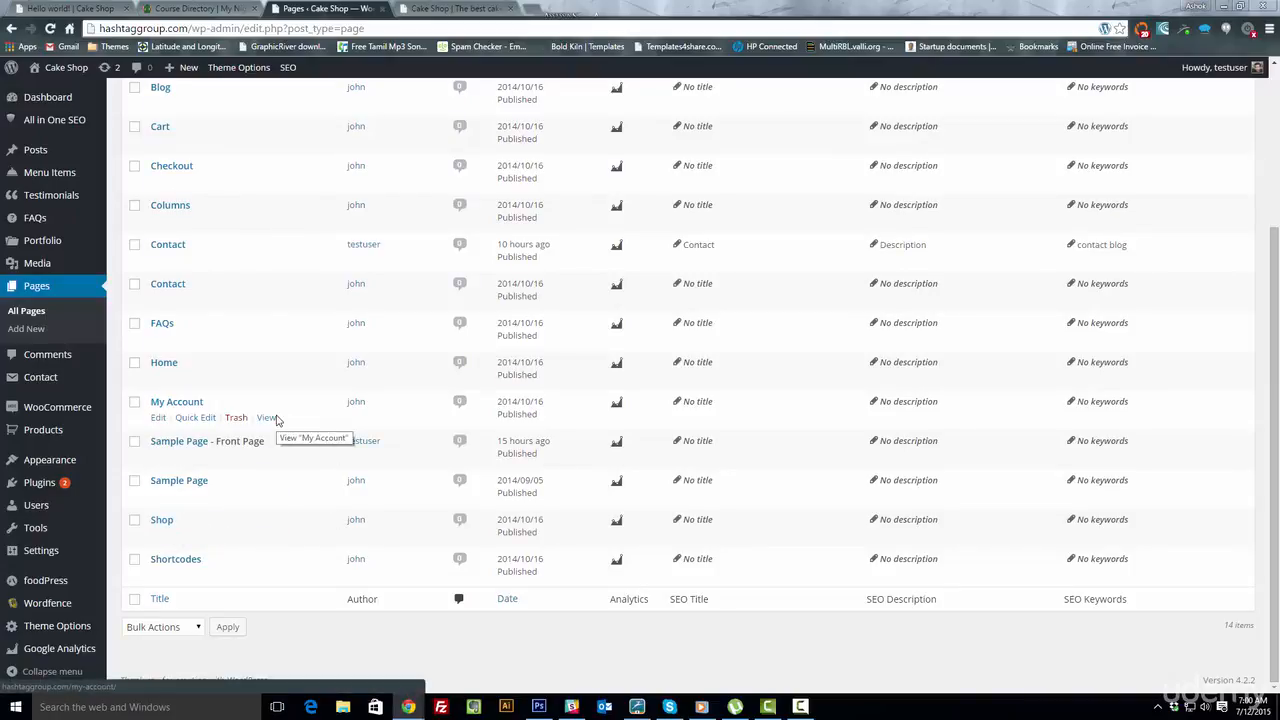
- In the theme customizer, set the static front page to Home
mouse_move(69, 459)
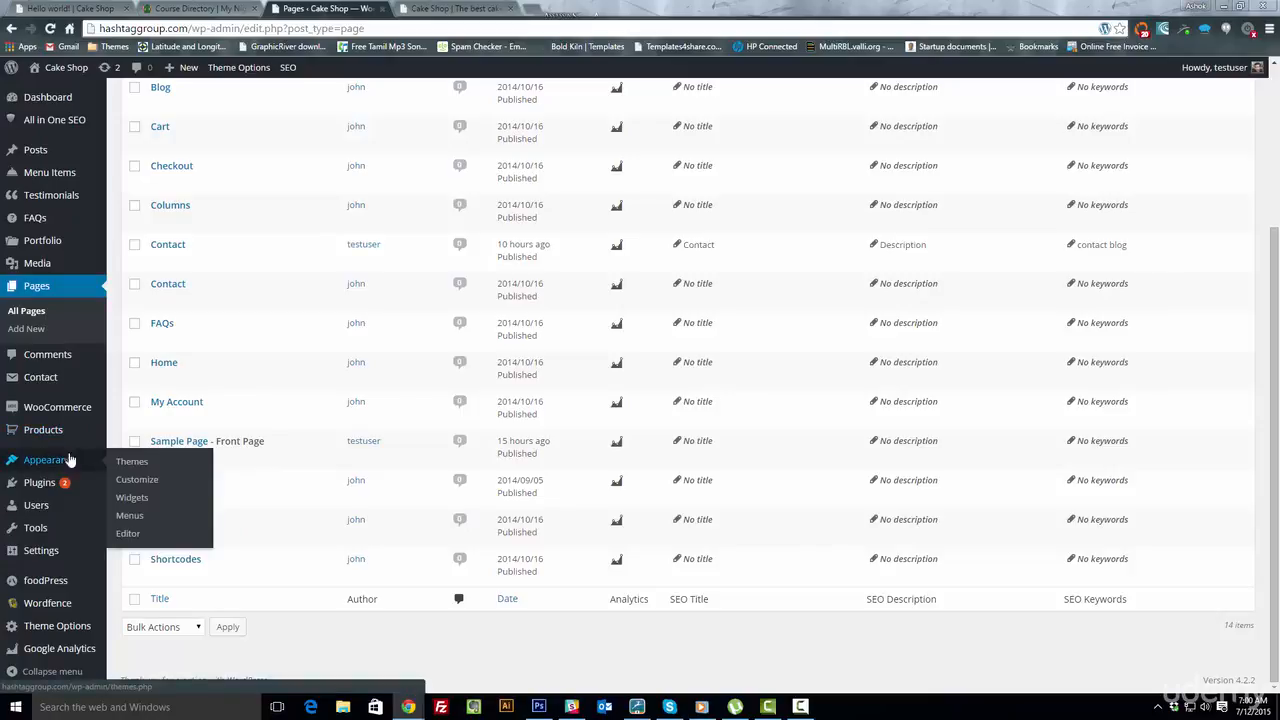
left_click(147, 482)
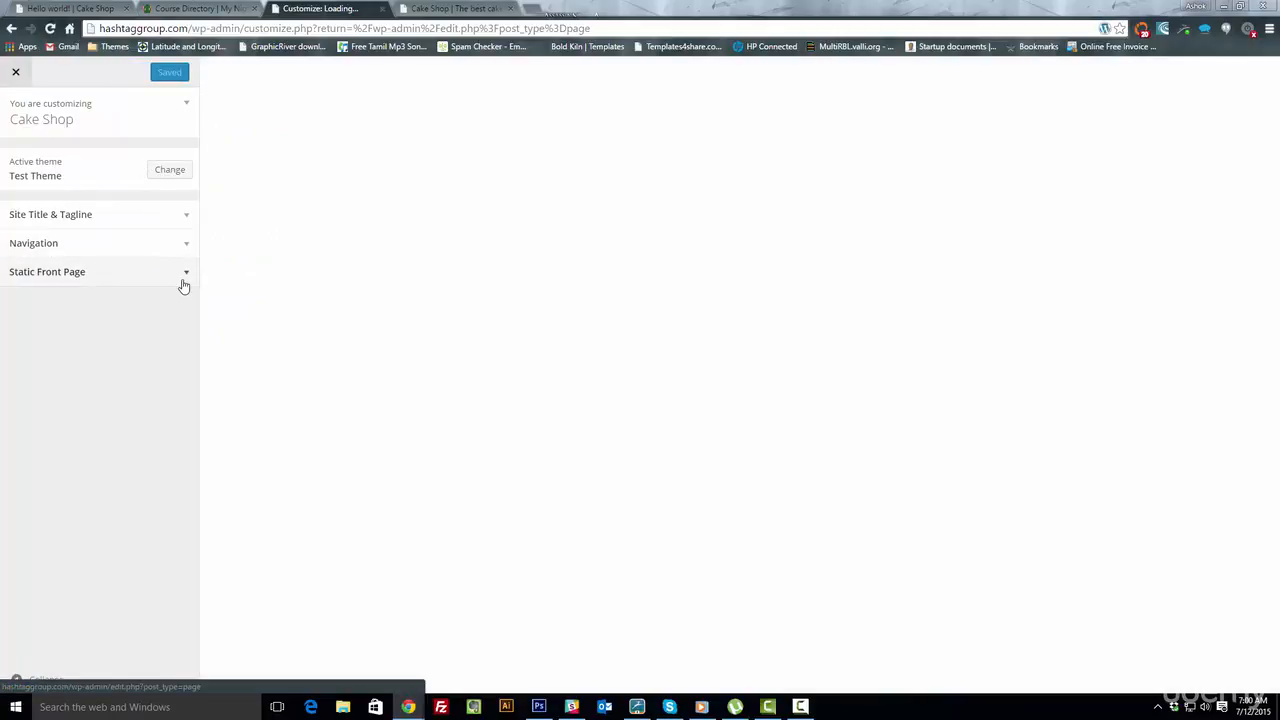
left_click(183, 279)
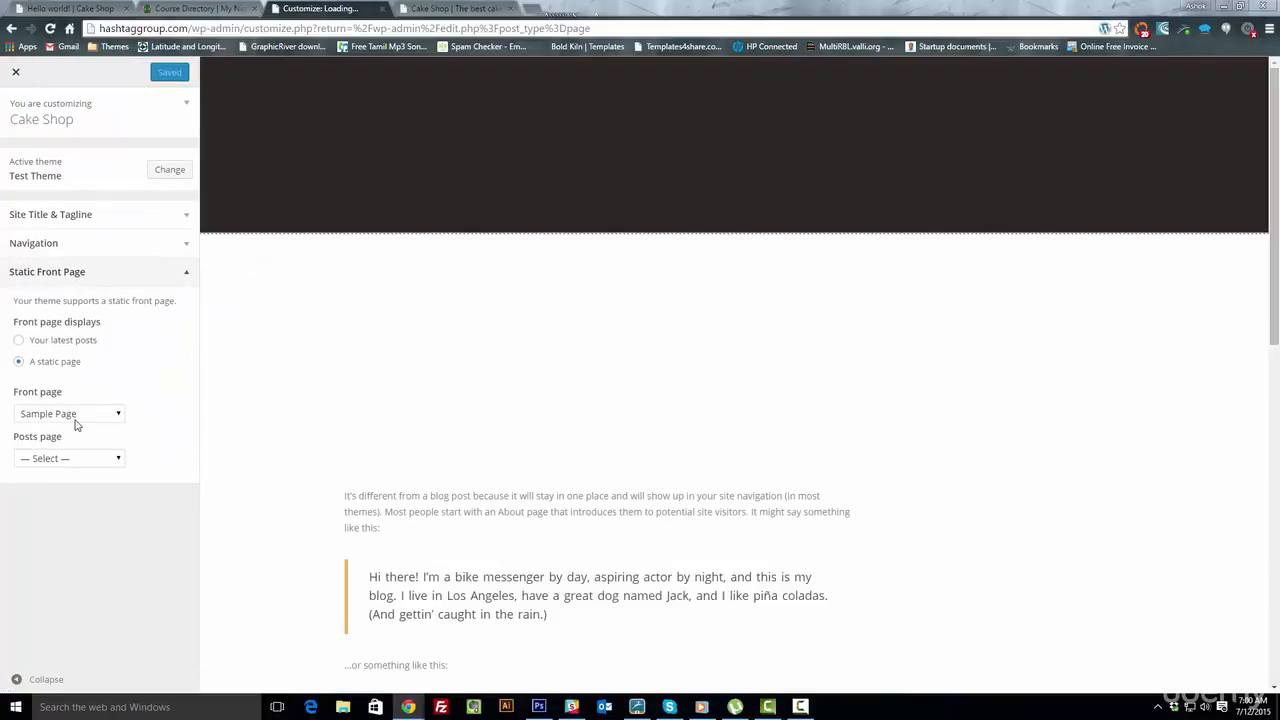
left_click(75, 421)
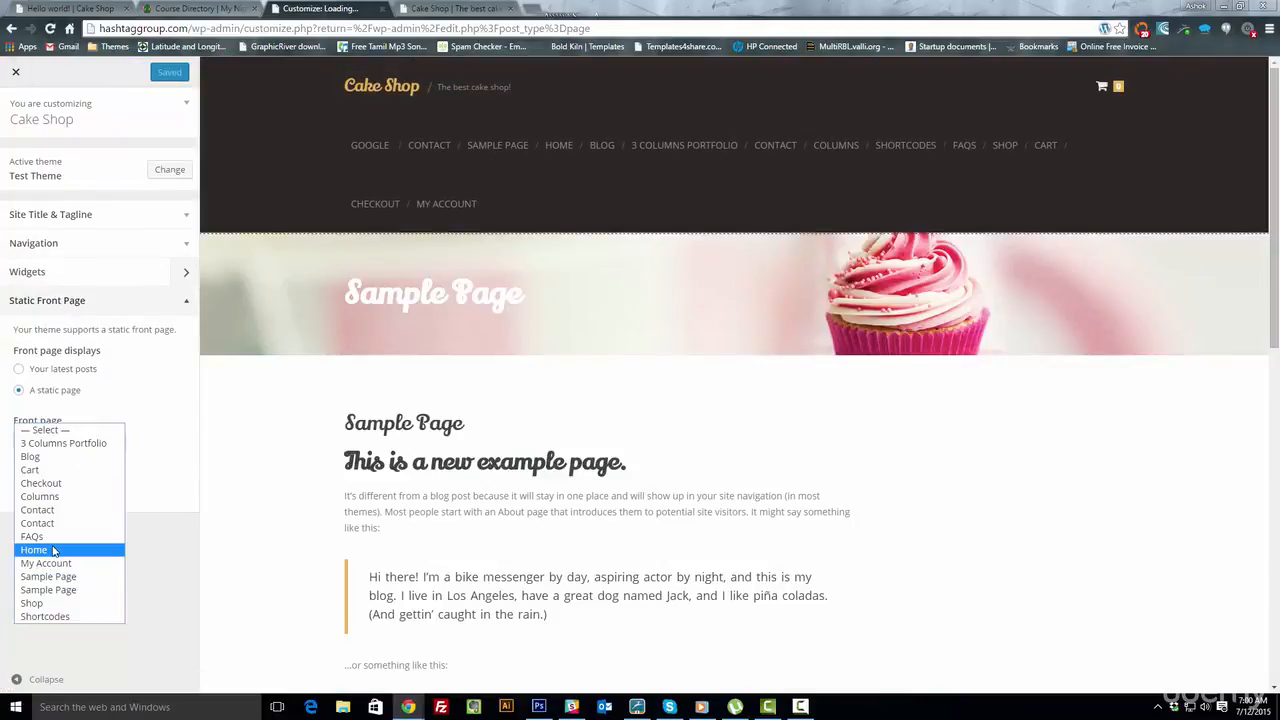
left_click(54, 549)
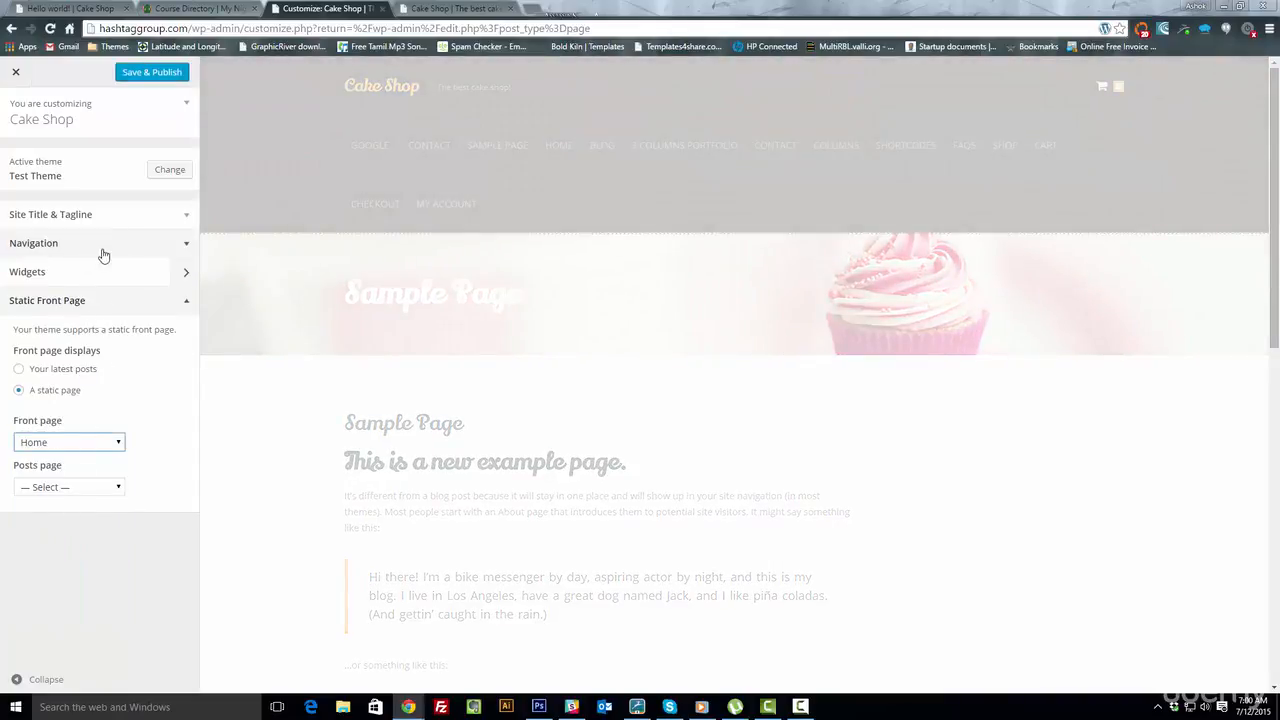
- Assign Main Menu to the main menu location and Footer Menu to the footer location, then publish the changes and close the customizer
left_click(180, 247)
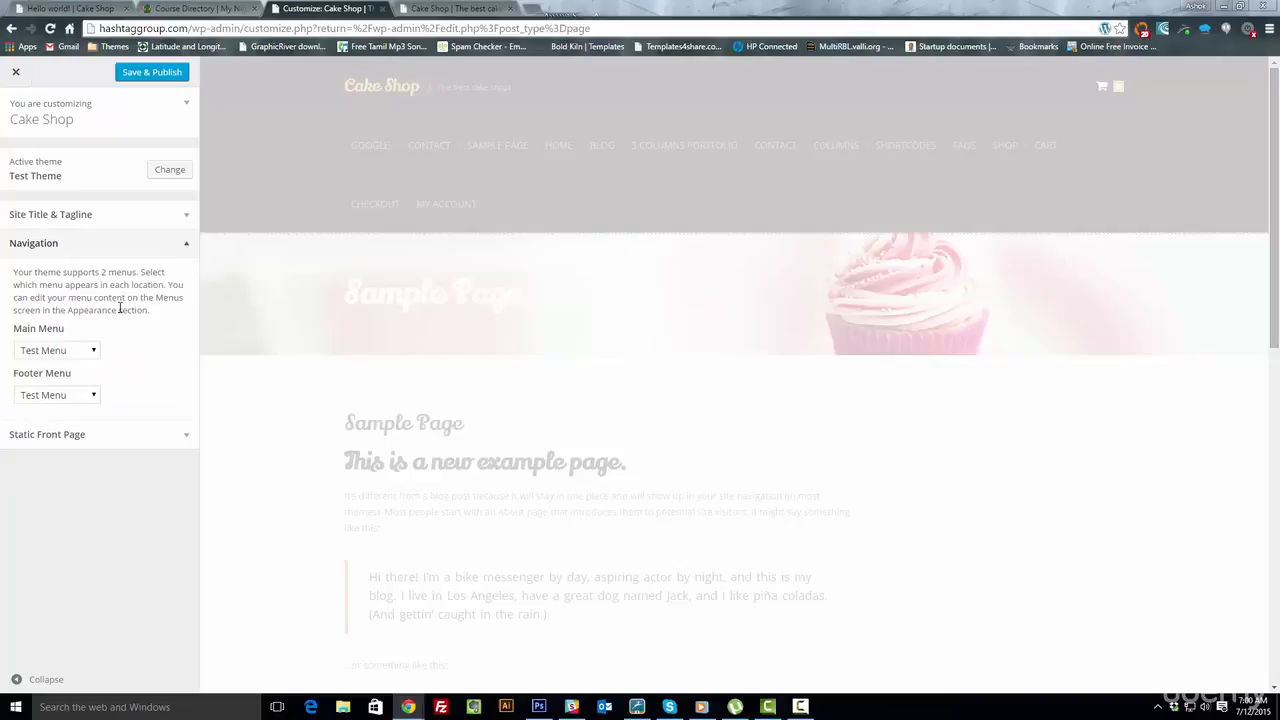
left_click(80, 351)
left_click(74, 394)
left_click(72, 398)
left_click(65, 424)
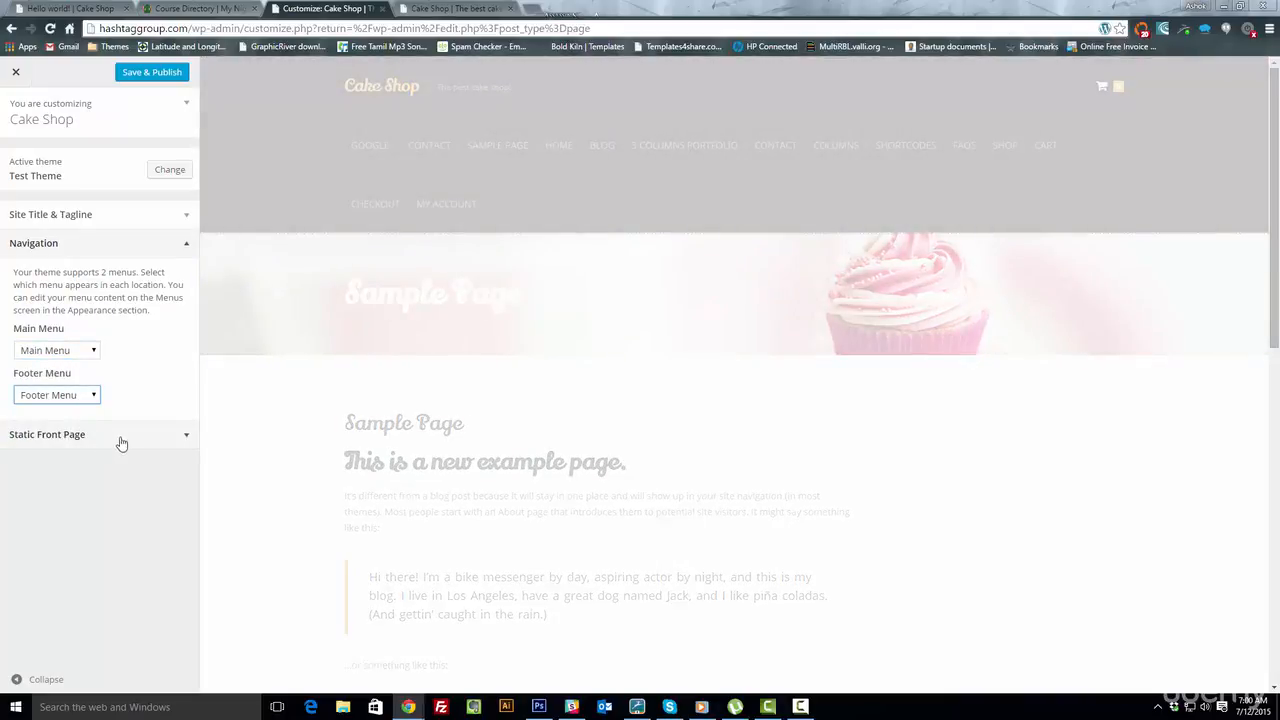
left_click(150, 73)
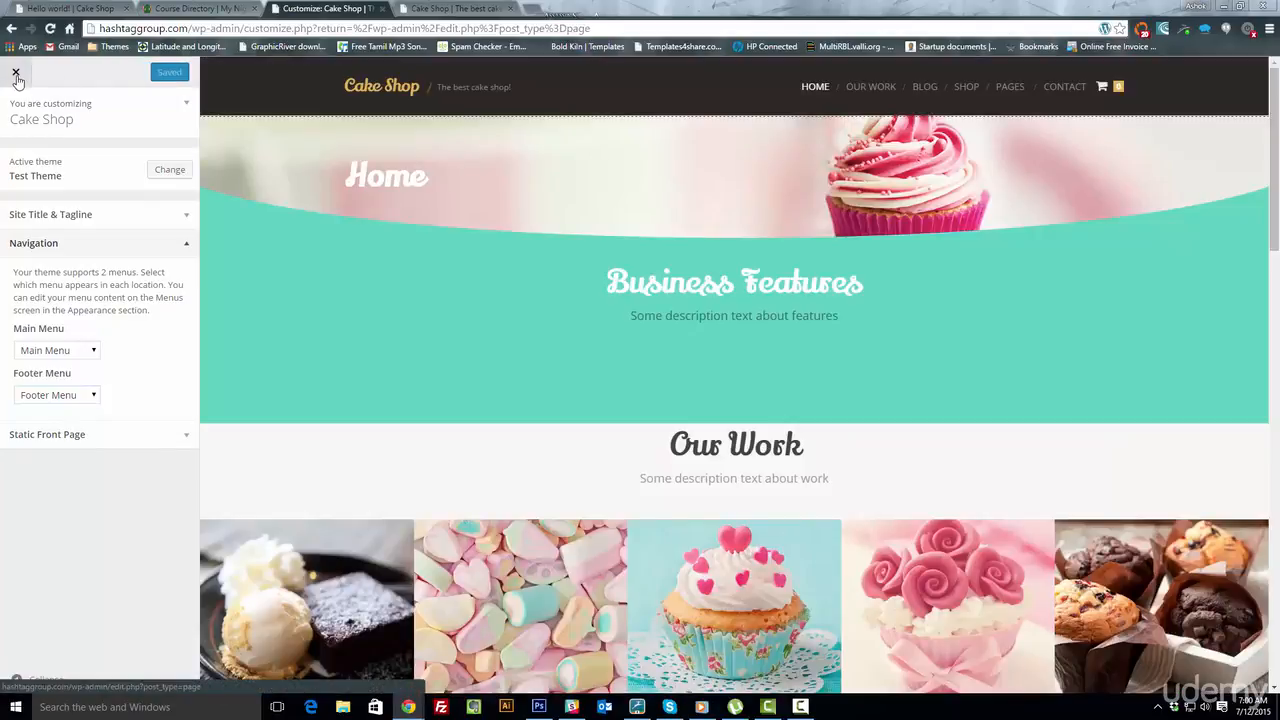
left_click(16, 76)
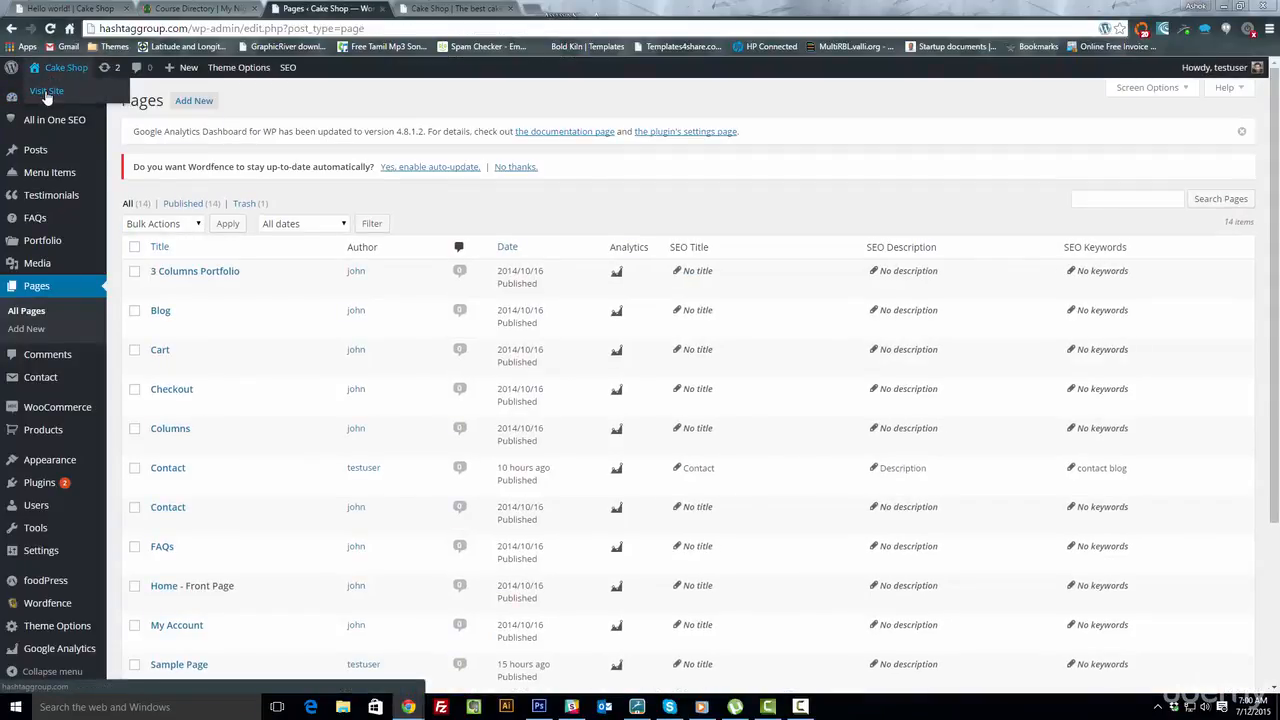
- View the live site in a new browser tab, check its home page from header menu to footer, and return to the admin pages list
right_click(46, 91)
left_click(75, 101)
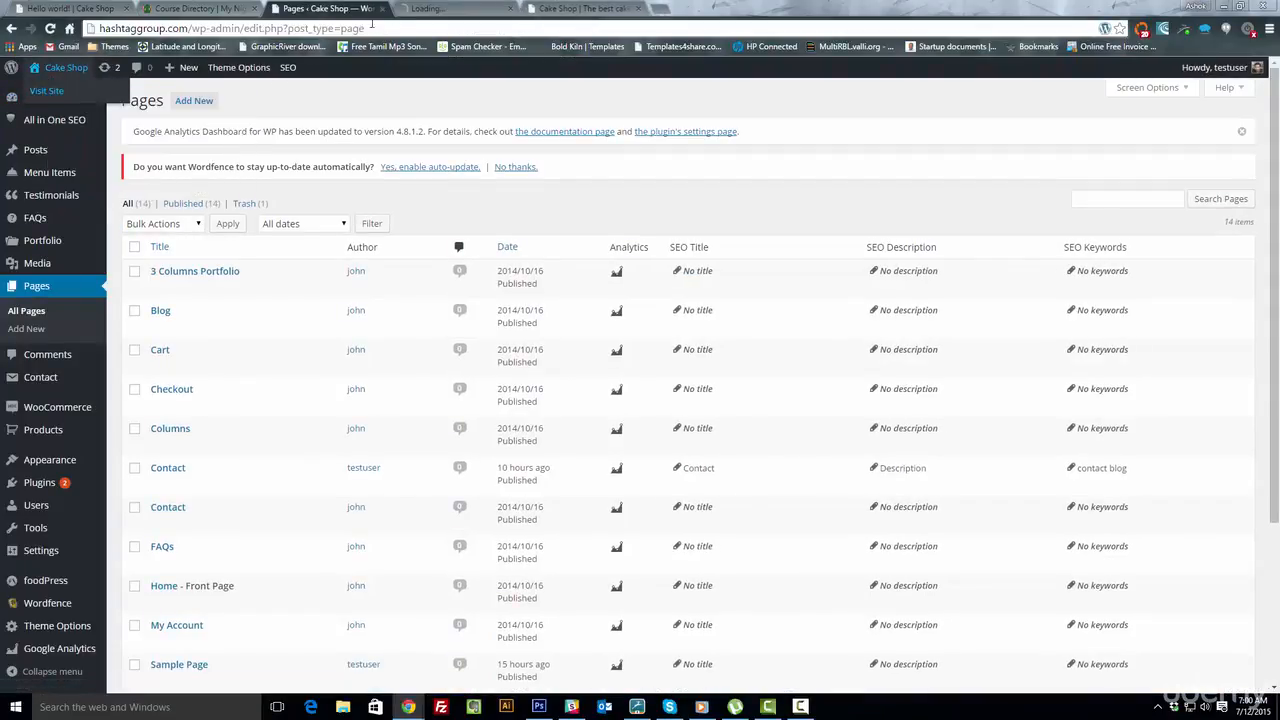
left_click(432, 8)
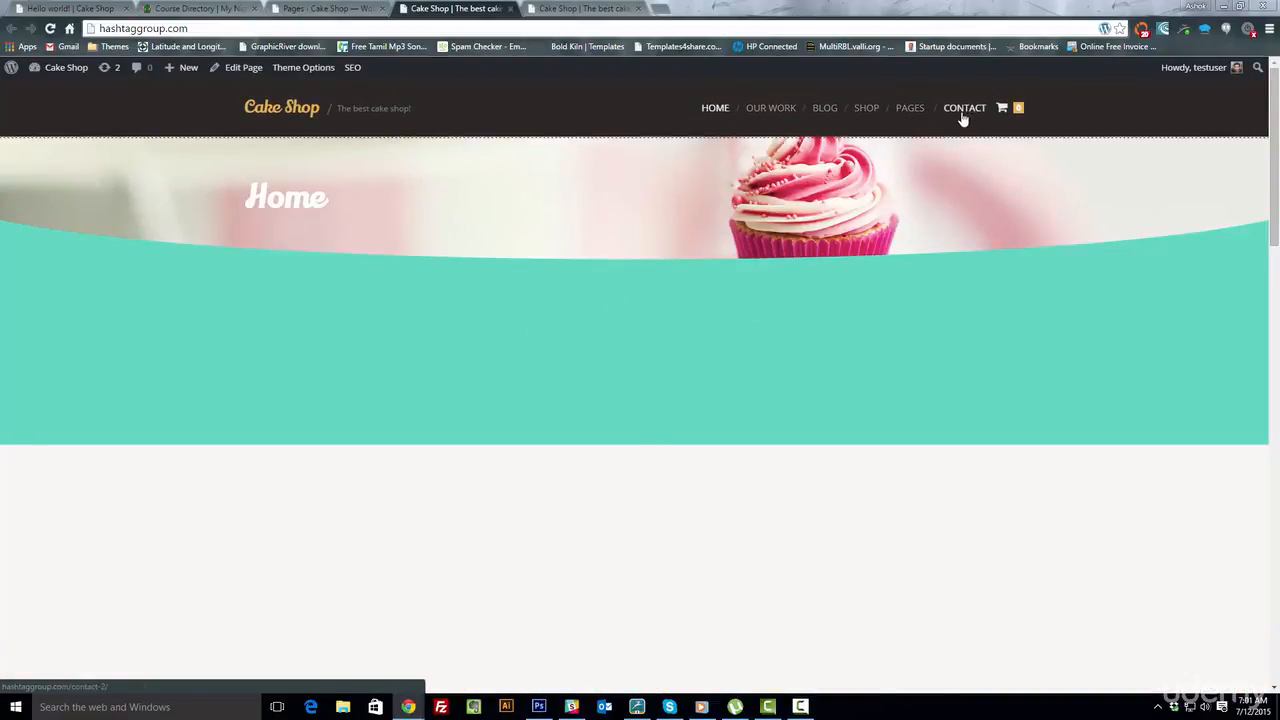
scroll(617, 309, "down", 10)
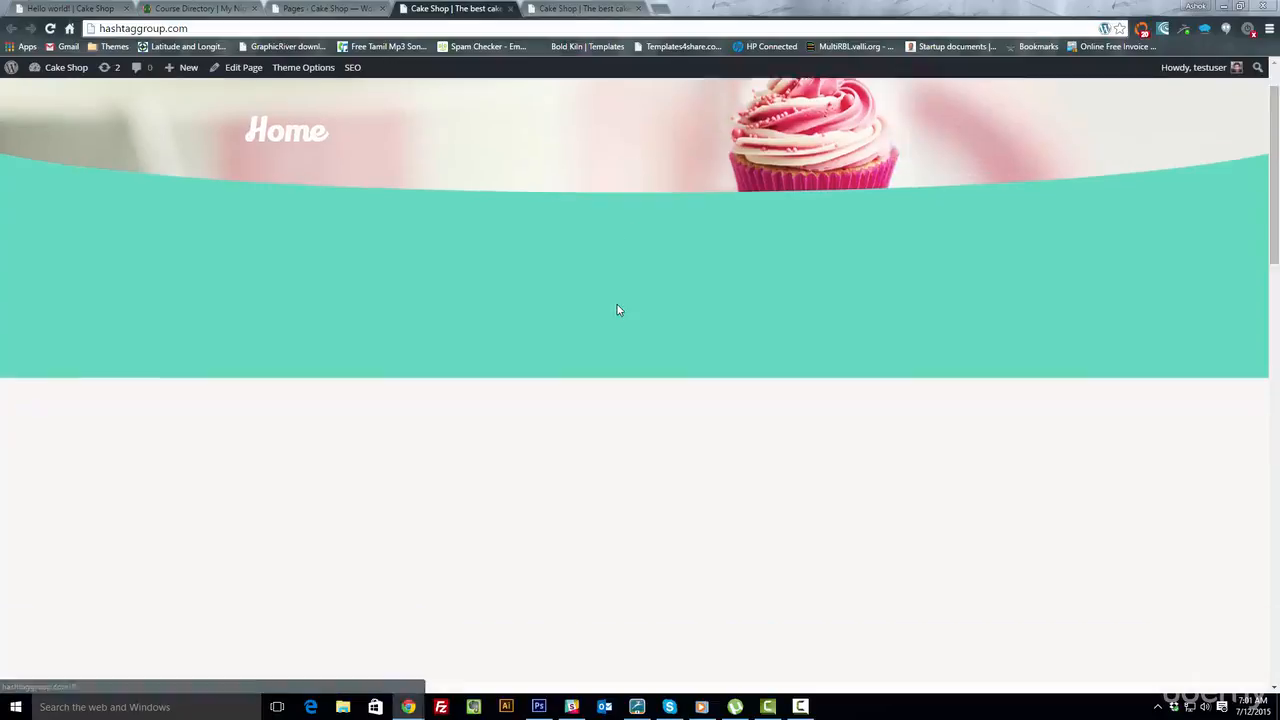
scroll(620, 305, "up", 4)
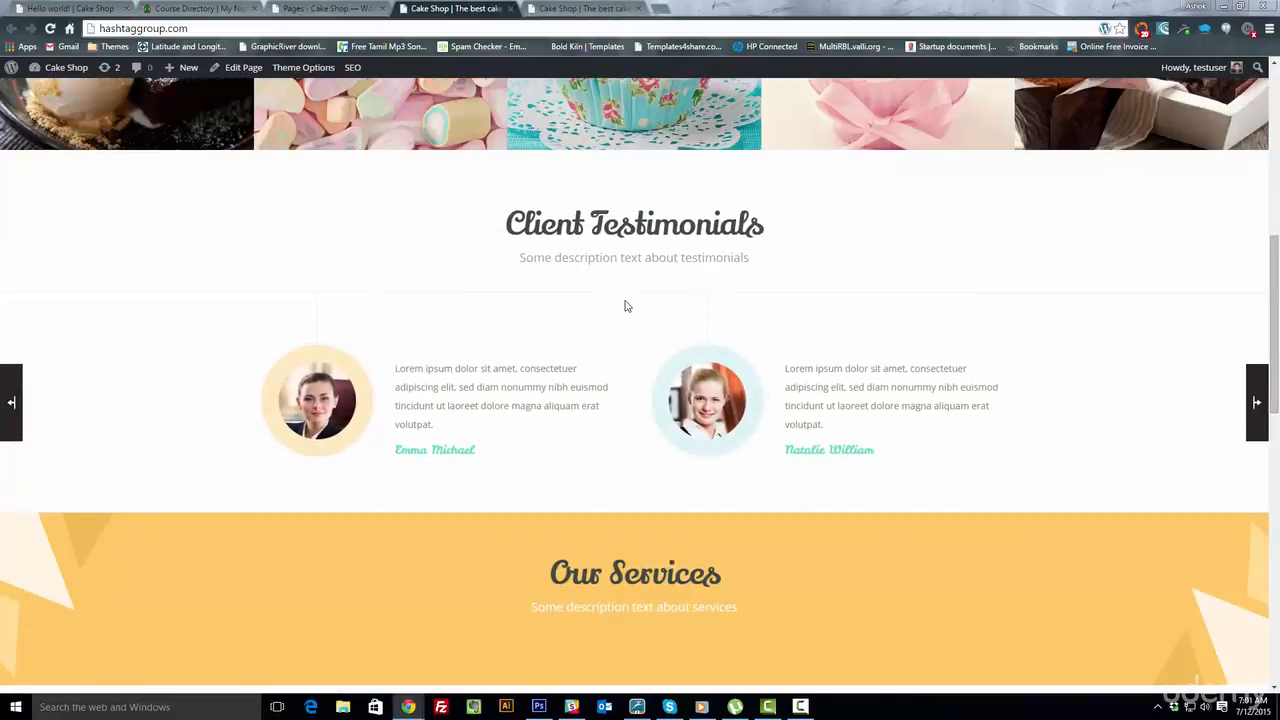
scroll(625, 305, "up", 4)
scroll(626, 306, "down", 5)
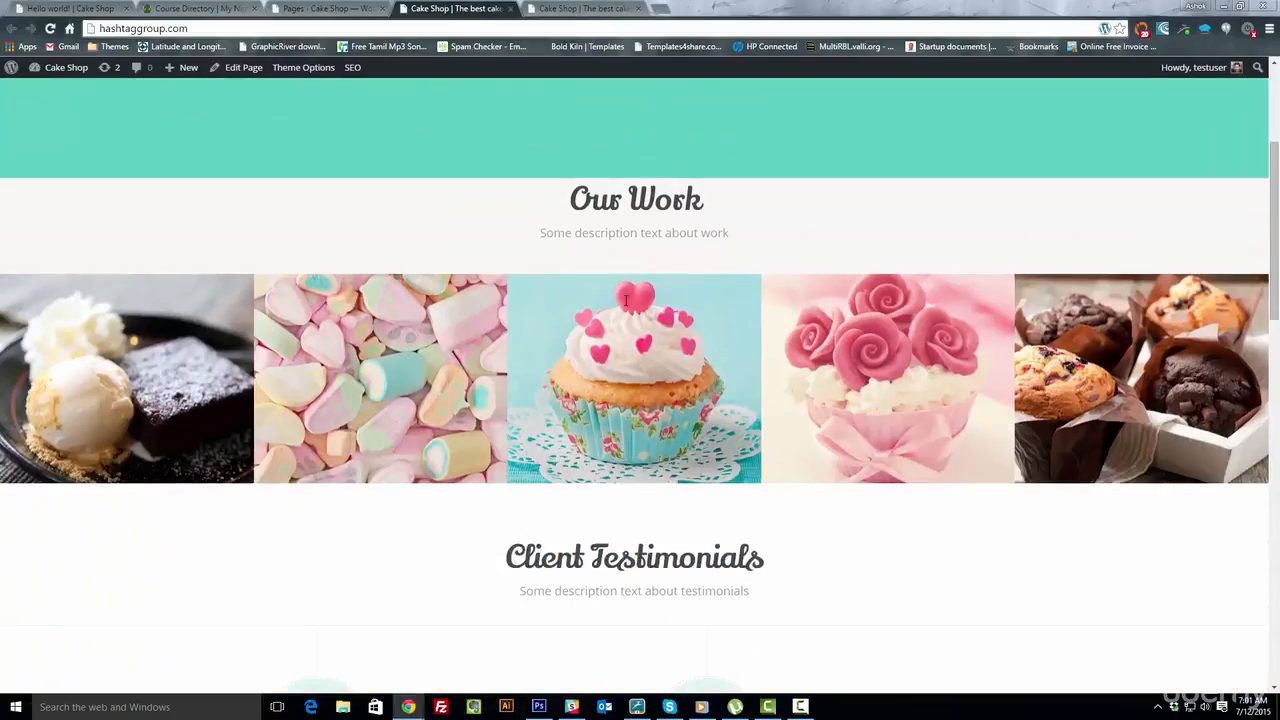
scroll(645, 279, "down", 10)
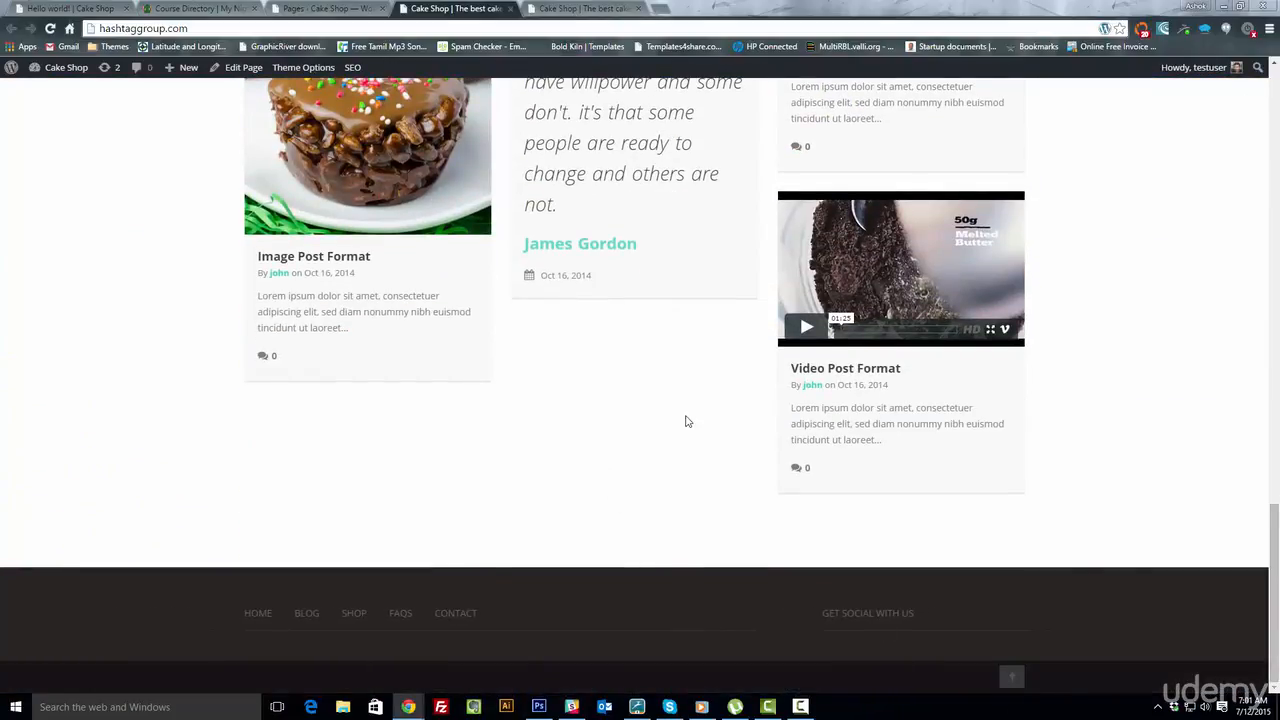
scroll(683, 420, "up", 15)
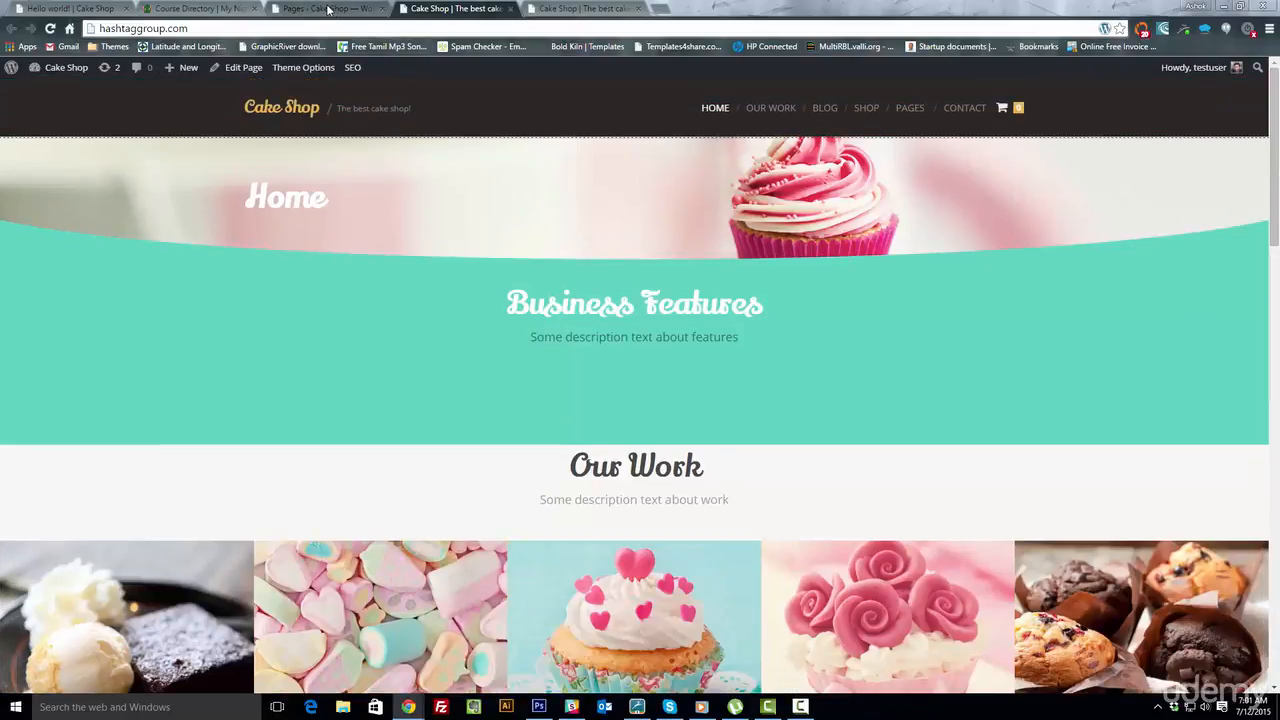
left_click(328, 10)
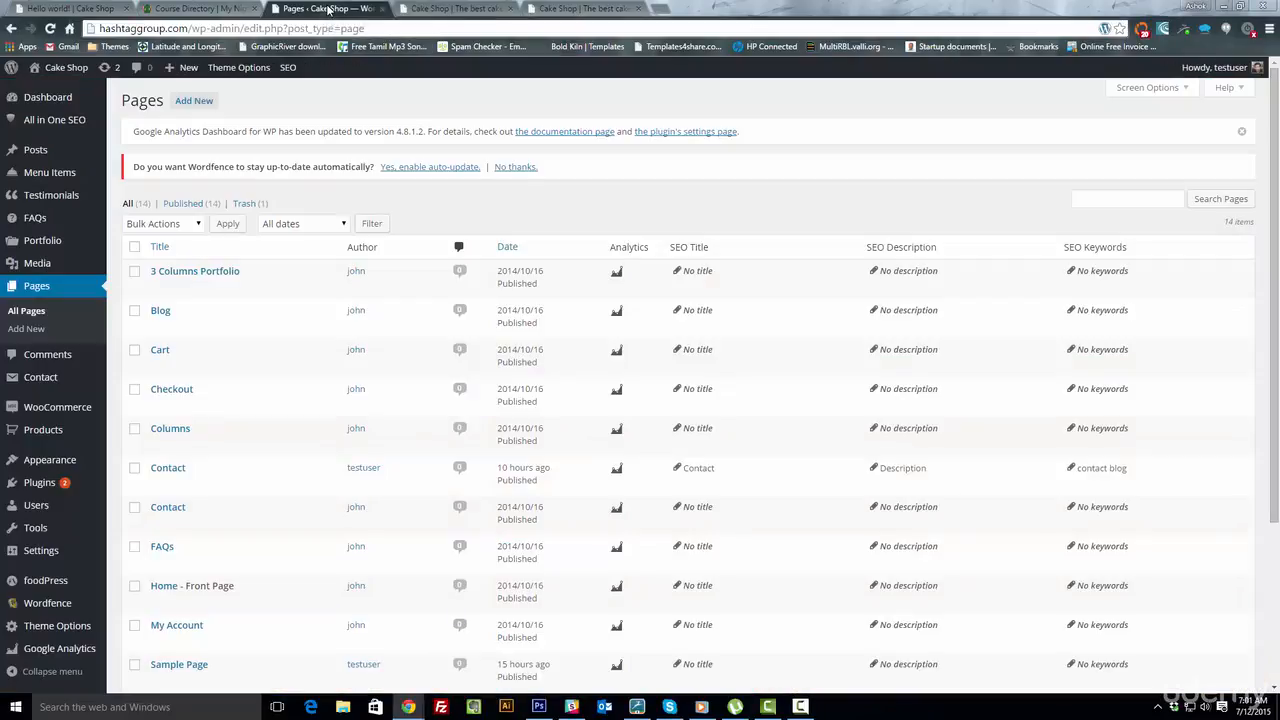